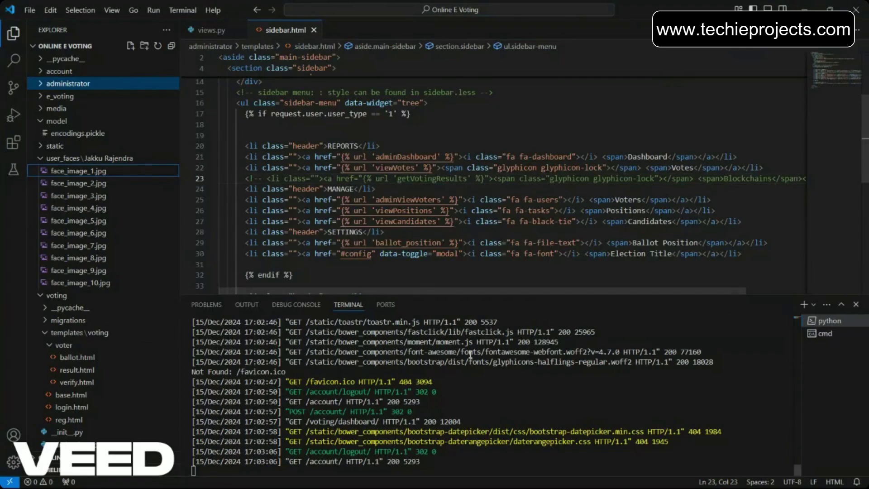
Open a new browser tab and try loading the local site address
{"action": "key", "text": "alt+Tab"}
{"action": "key", "text": "alt+Tab"}
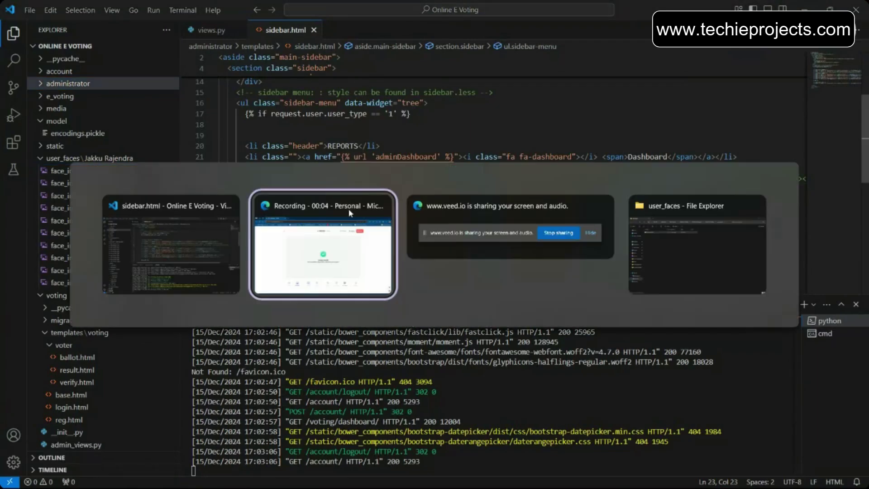
{"action": "left_click", "coordinate": [215, 9]}
{"action": "type", "text": "12"}
{"action": "key", "text": "Return"}
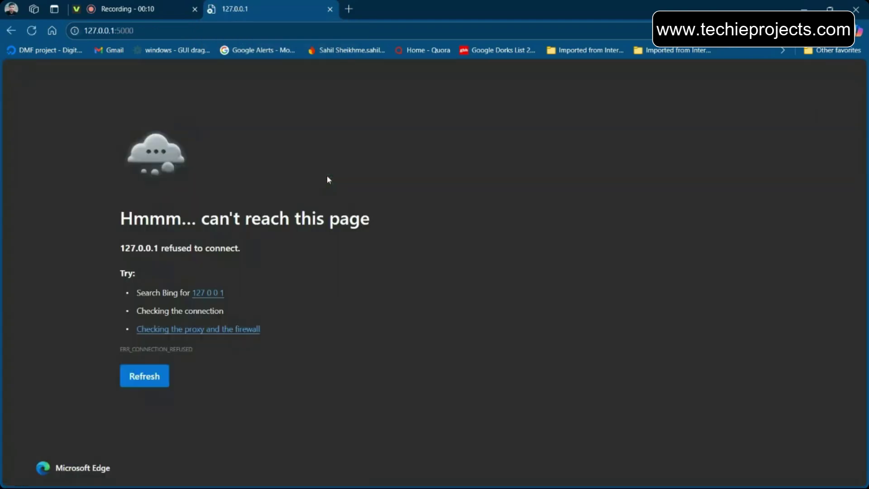
Open the running Django server's address from the editor terminal in the browser
{"action": "key", "text": "alt+Tab"}
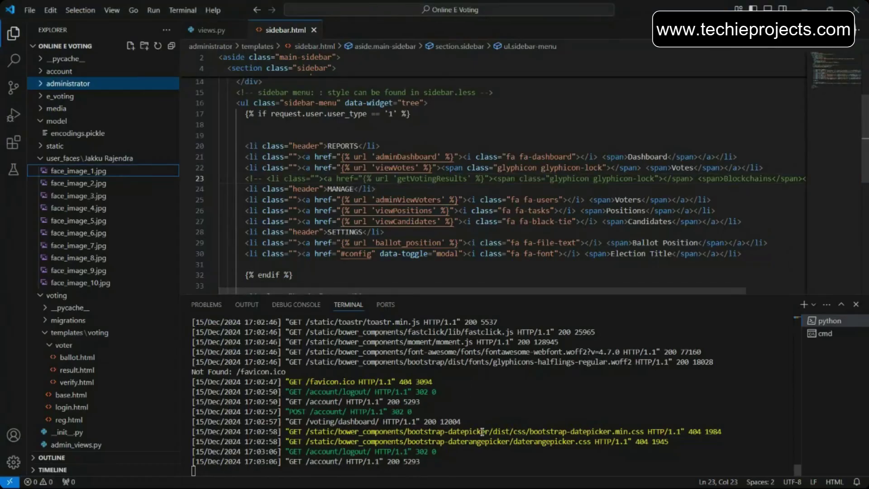
{"action": "scroll", "coordinate": [482, 431], "scroll_direction": "up", "scroll_amount": 10}
{"action": "scroll", "coordinate": [481, 431], "scroll_direction": "up", "scroll_amount": 10}
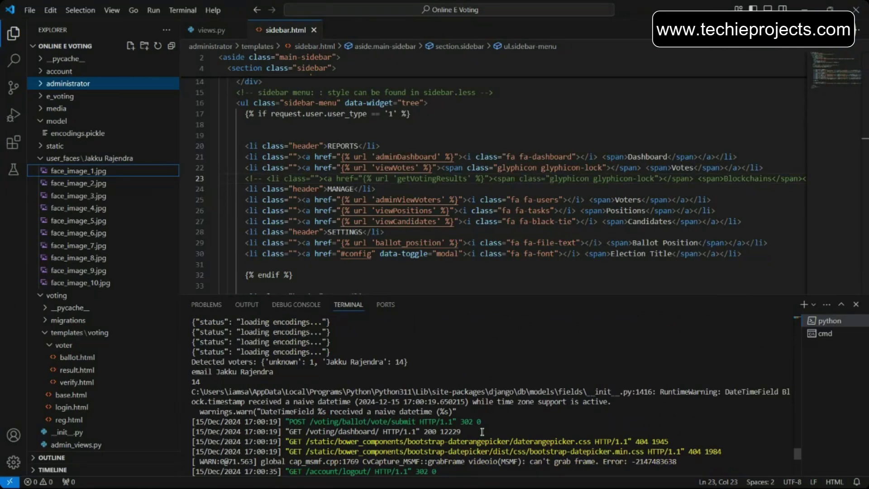
{"action": "scroll", "coordinate": [438, 417], "scroll_direction": "up", "scroll_amount": 10}
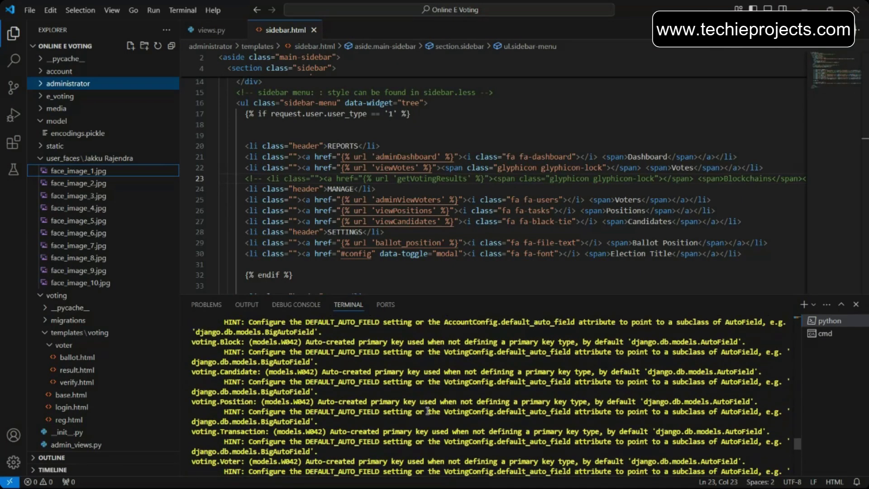
{"action": "scroll", "coordinate": [427, 411], "scroll_direction": "down", "scroll_amount": 3}
{"action": "scroll", "coordinate": [427, 410], "scroll_direction": "down", "scroll_amount": 1}
{"action": "left_click", "coordinate": [363, 392]}
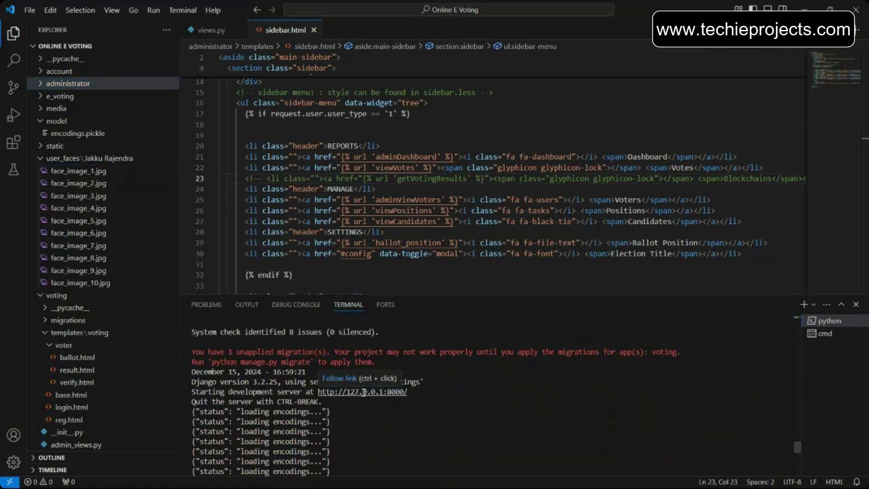
{"action": "left_click", "coordinate": [341, 379]}
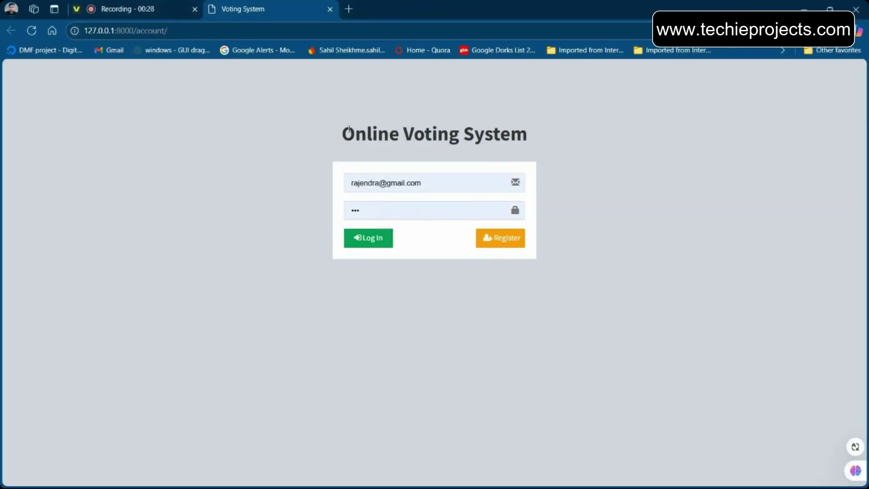
Switch the login email to the admin account and sign in with the saved administrator credentials
{"action": "double_click", "coordinate": [361, 185]}
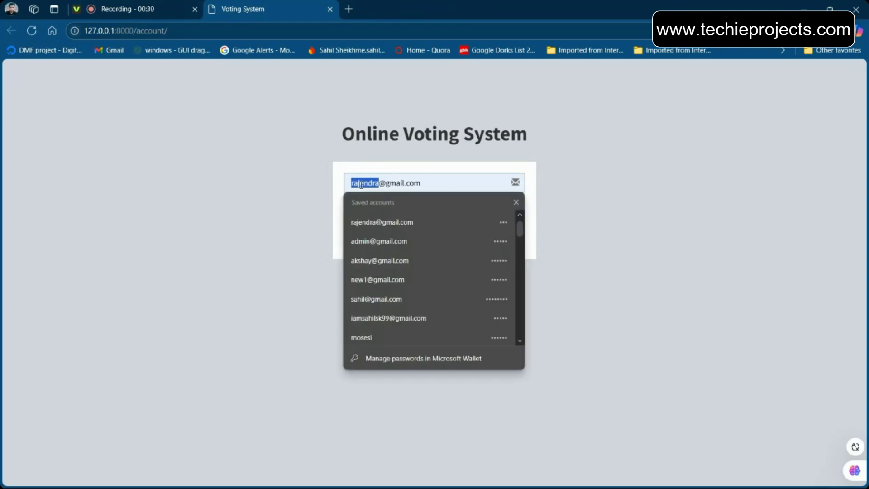
{"action": "type", "text": "admin"}
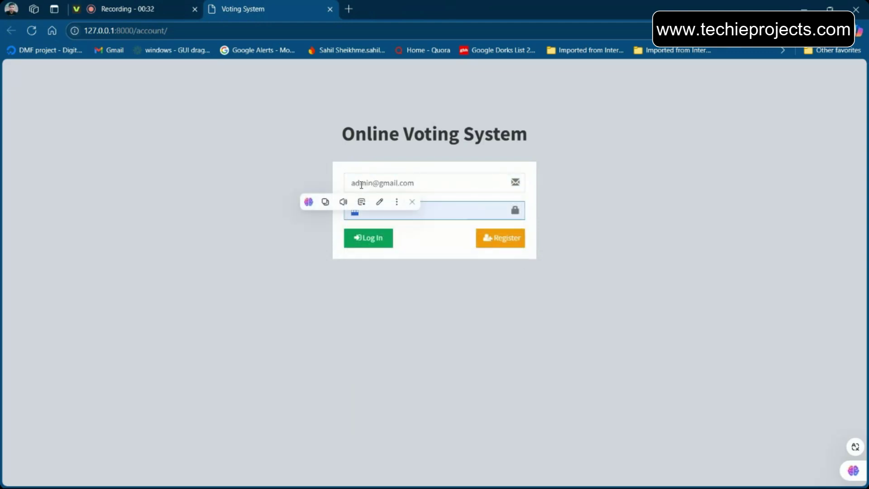
{"action": "triple_click", "coordinate": [361, 183]}
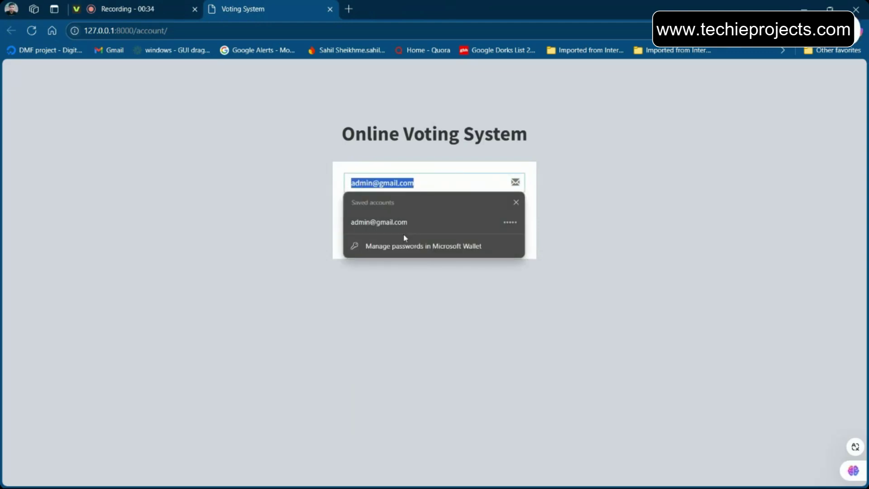
{"action": "left_click", "coordinate": [396, 222]}
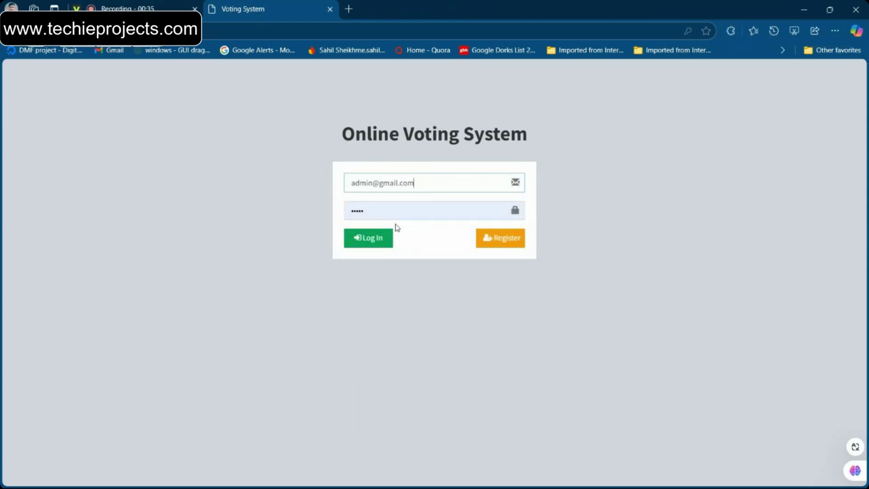
{"action": "left_click", "coordinate": [497, 244]}
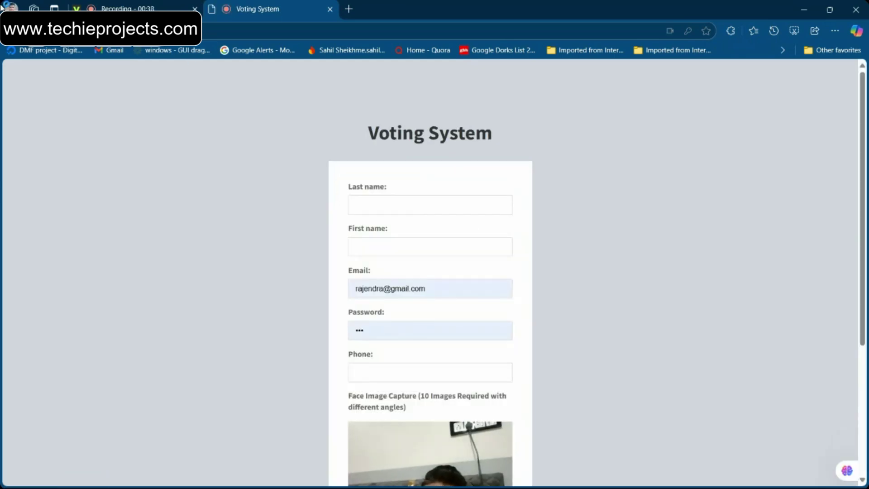
{"action": "key", "text": "alt+Left"}
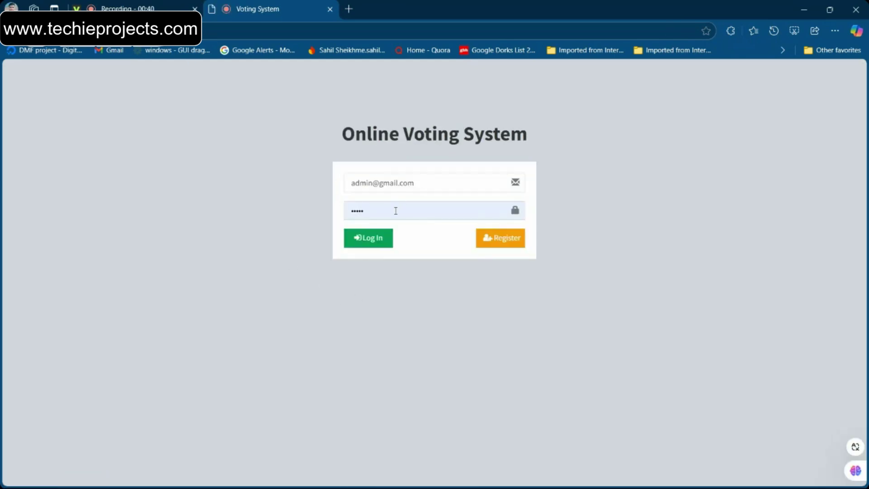
{"action": "left_click", "coordinate": [373, 239]}
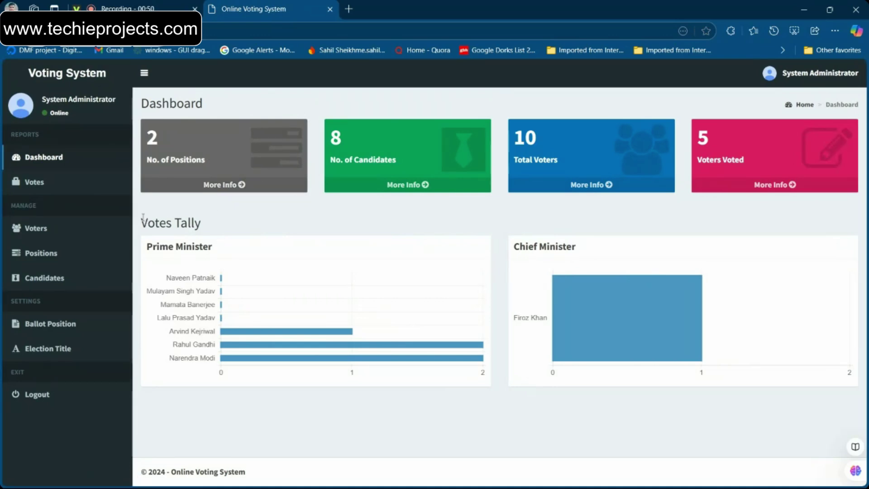
{"action": "left_click_drag", "start_coordinate": [143, 218], "coordinate": [234, 233]}
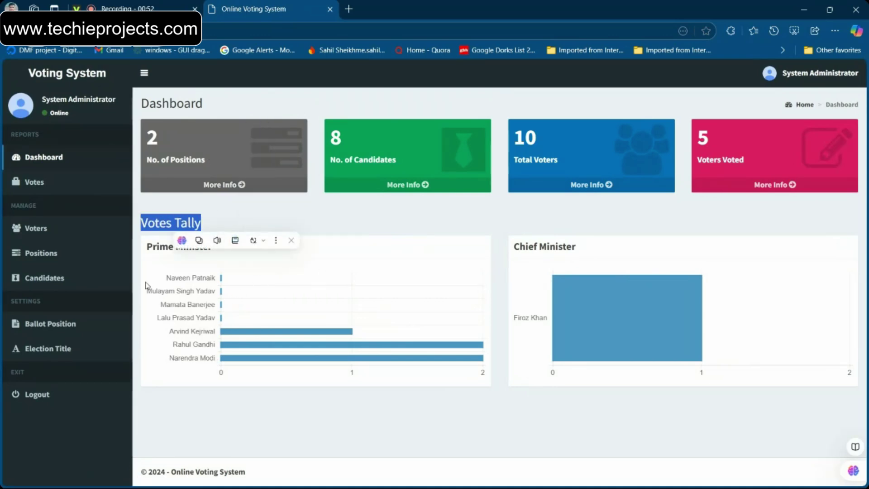
{"action": "left_click_drag", "start_coordinate": [146, 246], "coordinate": [179, 249]}
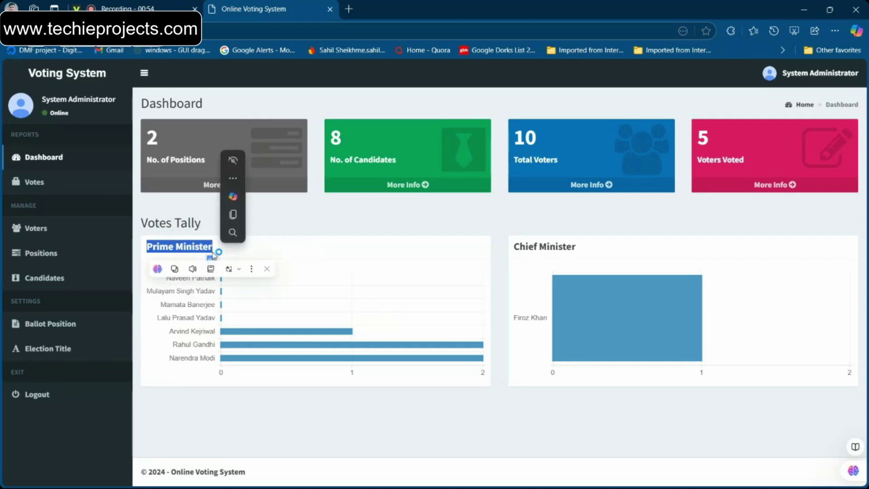
{"action": "left_click_drag", "start_coordinate": [575, 248], "coordinate": [508, 250]}
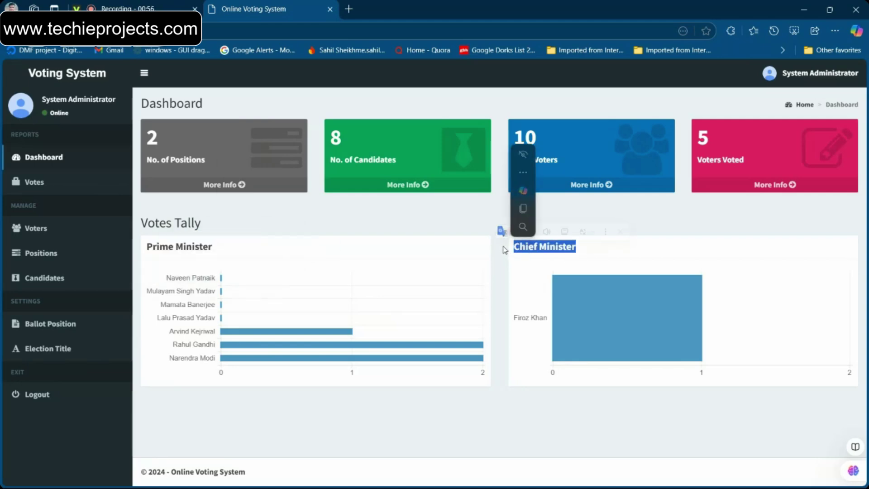
{"action": "scroll", "coordinate": [185, 321], "scroll_direction": "up", "scroll_amount": 5}
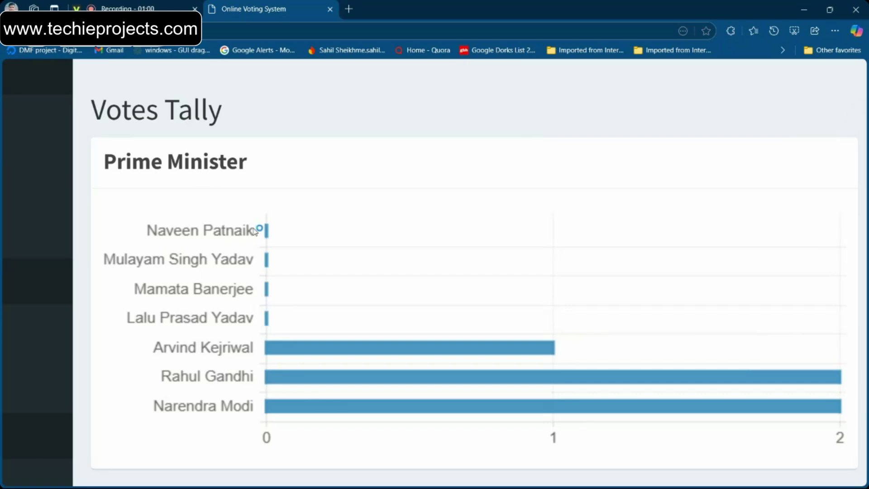
{"action": "scroll", "coordinate": [272, 326], "scroll_direction": "down", "scroll_amount": 2}
{"action": "scroll", "coordinate": [269, 333], "scroll_direction": "down", "scroll_amount": 4}
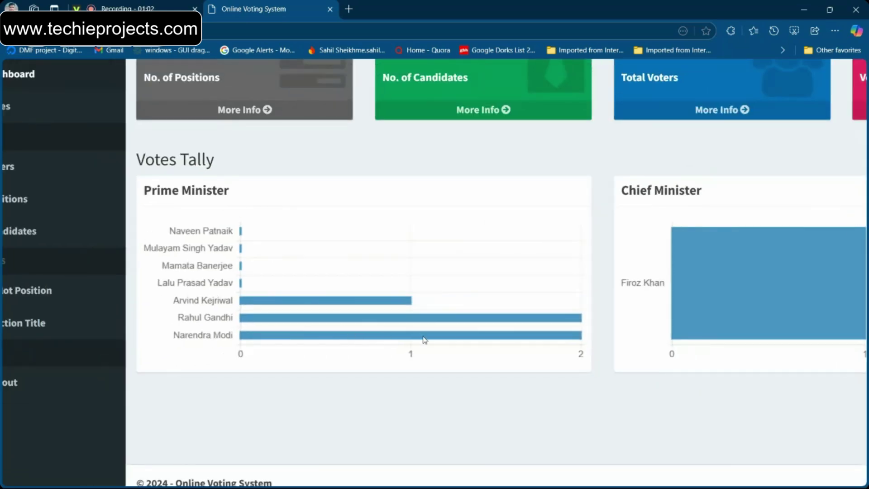
{"action": "scroll", "coordinate": [341, 346], "scroll_direction": "down", "scroll_amount": 1}
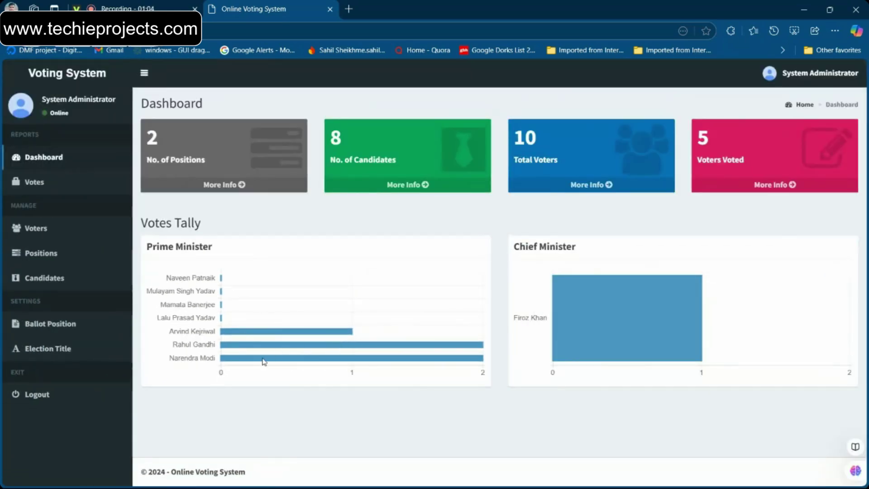
{"action": "scroll", "coordinate": [263, 361], "scroll_direction": "up", "scroll_amount": 5}
{"action": "scroll", "coordinate": [464, 353], "scroll_direction": "down", "scroll_amount": 2}
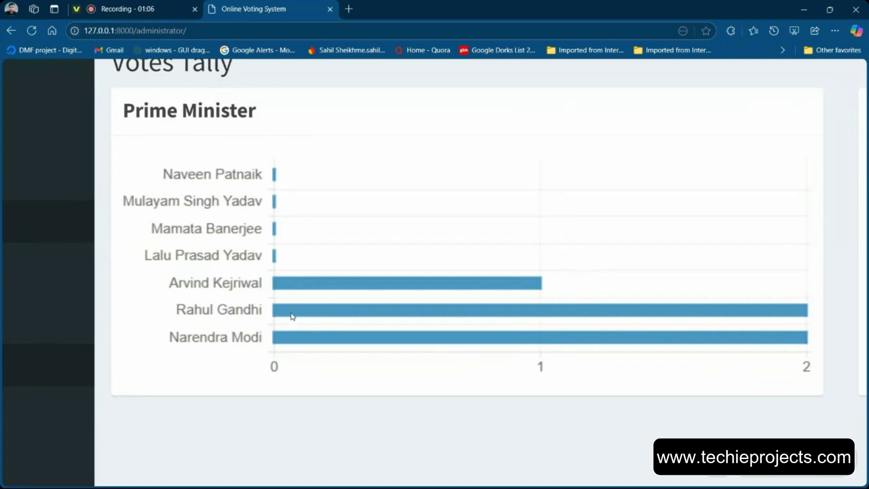
{"action": "scroll", "coordinate": [347, 288], "scroll_direction": "down", "scroll_amount": 4}
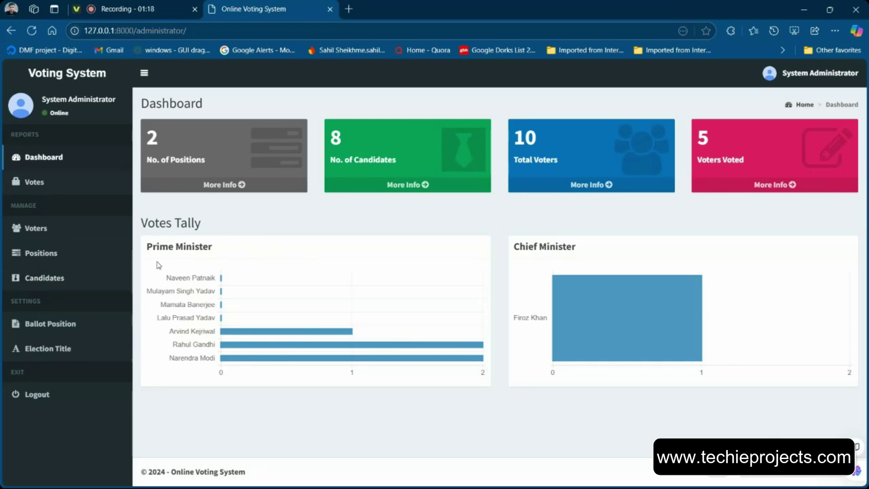
Open the Candidates list and review its six entries
{"action": "left_click", "coordinate": [54, 277]}
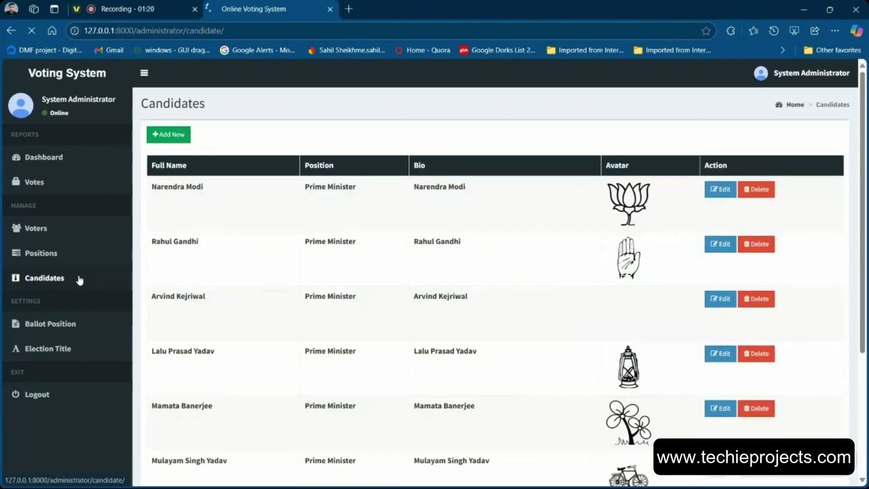
{"action": "scroll", "coordinate": [281, 278], "scroll_direction": "down", "scroll_amount": 5}
{"action": "scroll", "coordinate": [280, 277], "scroll_direction": "up", "scroll_amount": 5}
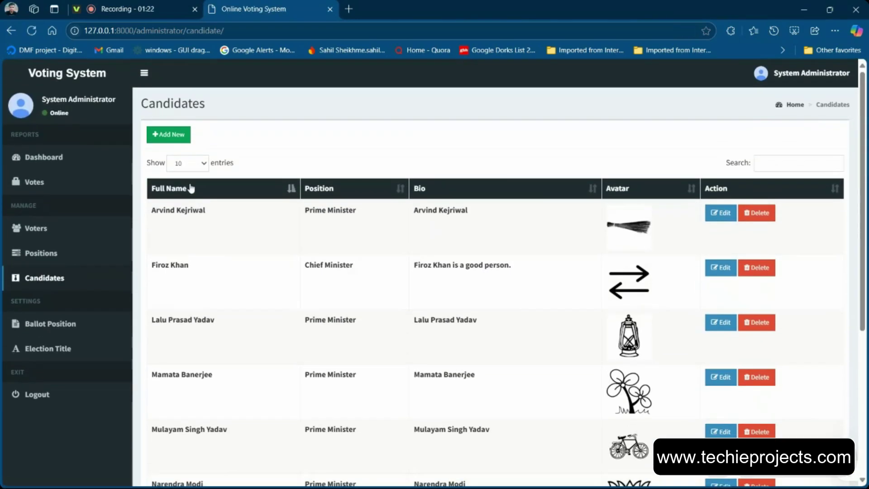
Fill a new candidate's name and bio, then close the form unsaved and go to Positions
{"action": "left_click", "coordinate": [170, 135]}
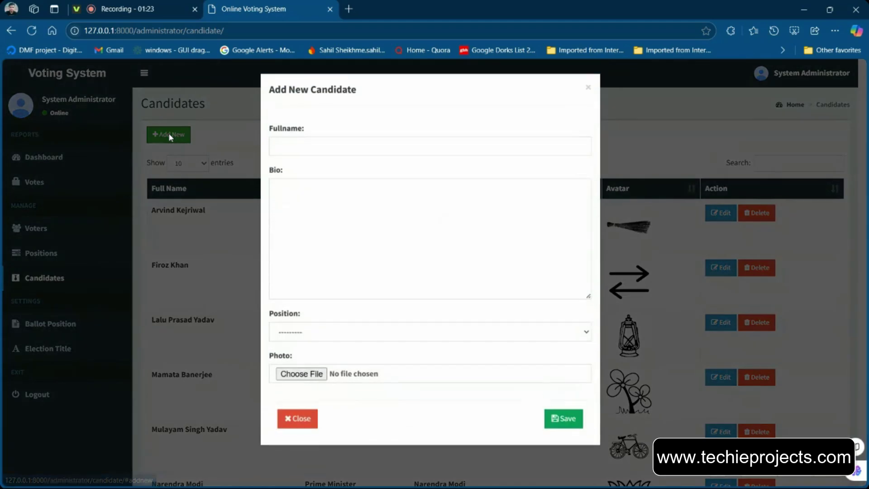
{"action": "left_click", "coordinate": [300, 152]}
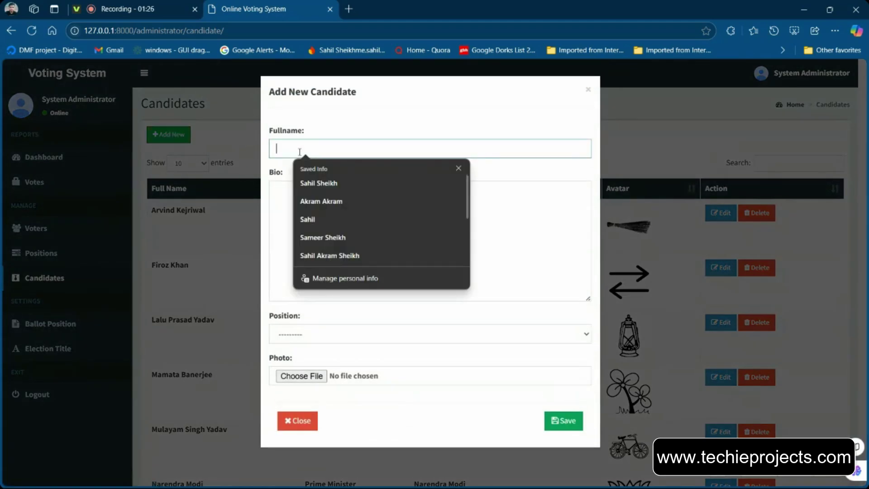
{"action": "left_click", "coordinate": [332, 183]}
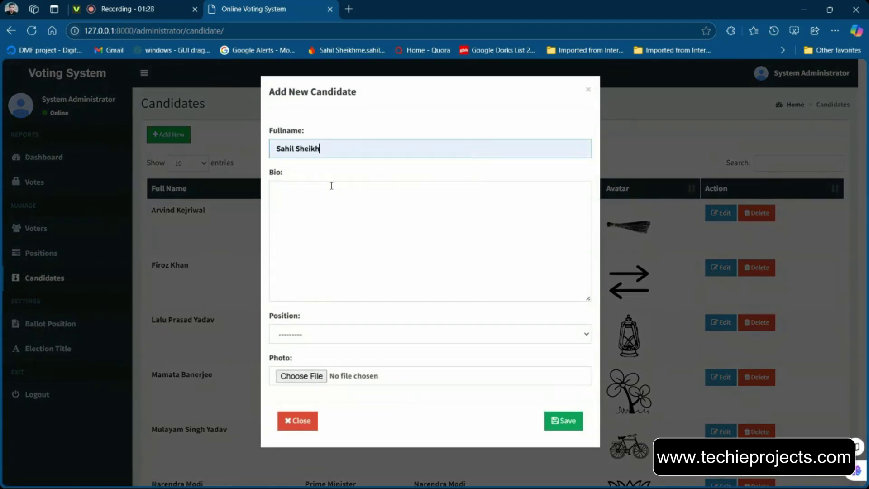
{"action": "left_click", "coordinate": [344, 214]}
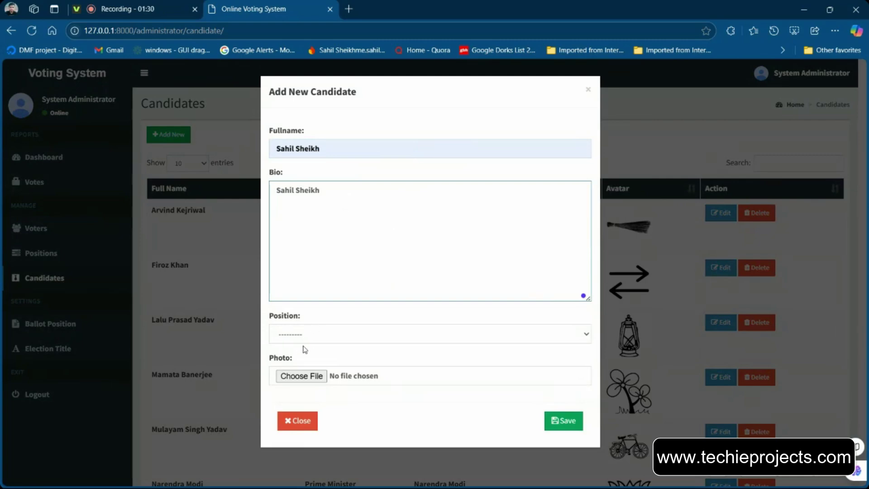
{"action": "left_click", "coordinate": [302, 337]}
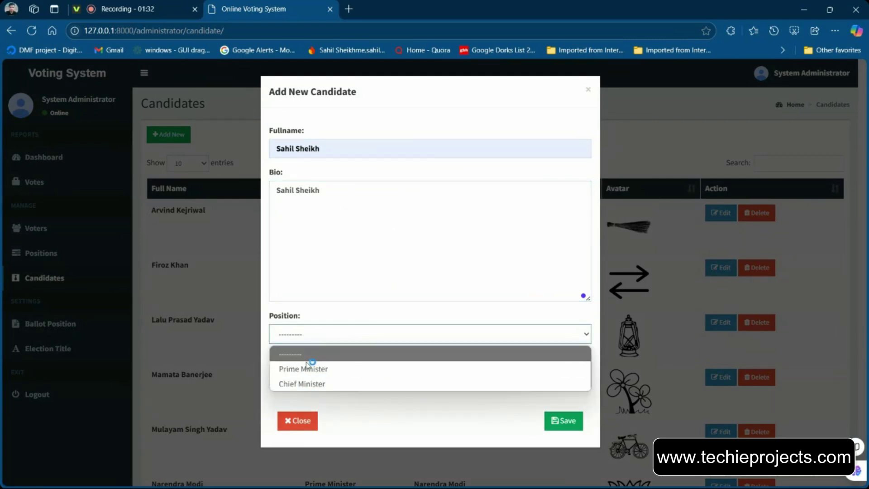
{"action": "left_click", "coordinate": [317, 344]}
{"action": "left_click", "coordinate": [298, 420]}
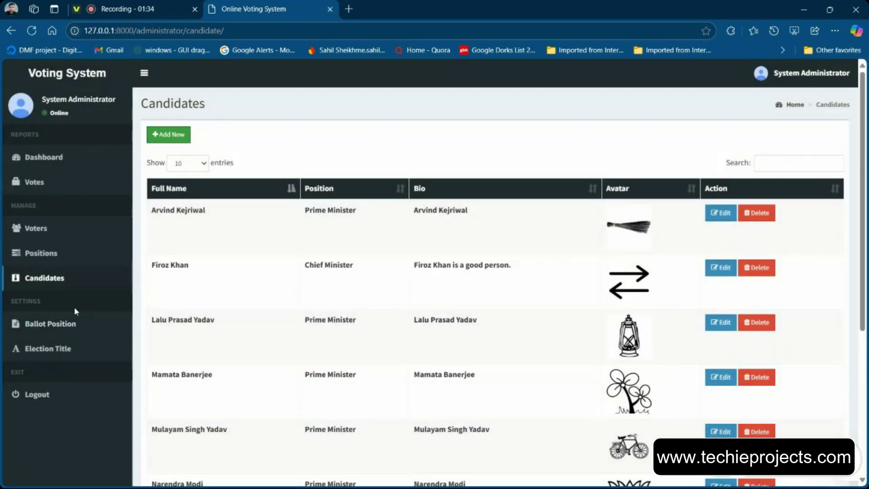
{"action": "left_click", "coordinate": [48, 256]}
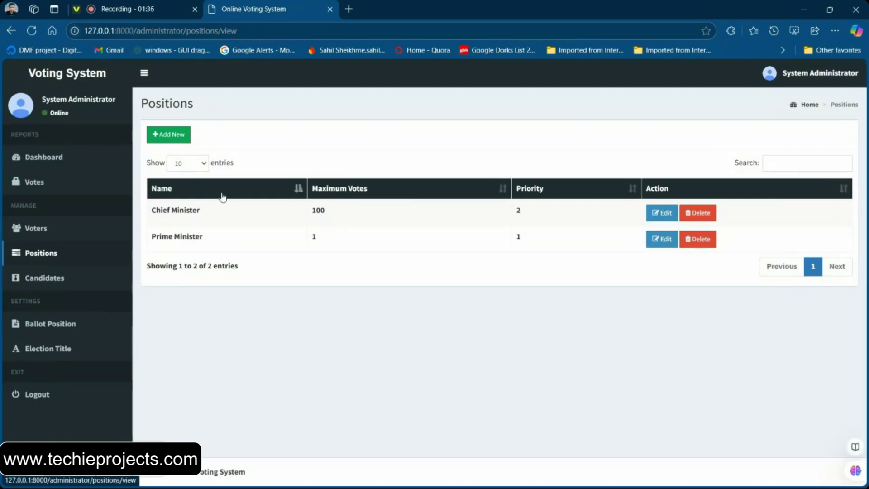
Add a Vice President position with 100 maximum votes, fixing the name's spelling
{"action": "left_click", "coordinate": [167, 134]}
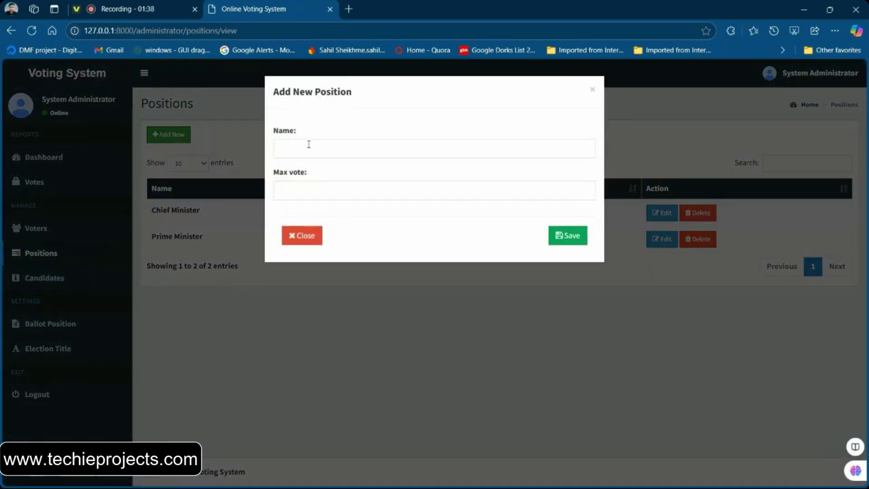
{"action": "left_click", "coordinate": [309, 145]}
{"action": "type", "text": "Vice Precident"}
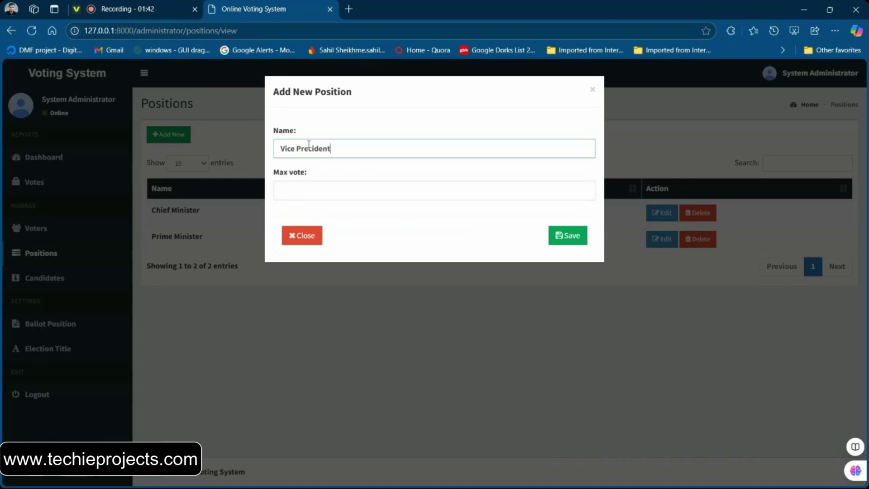
{"action": "double_click", "coordinate": [312, 148]}
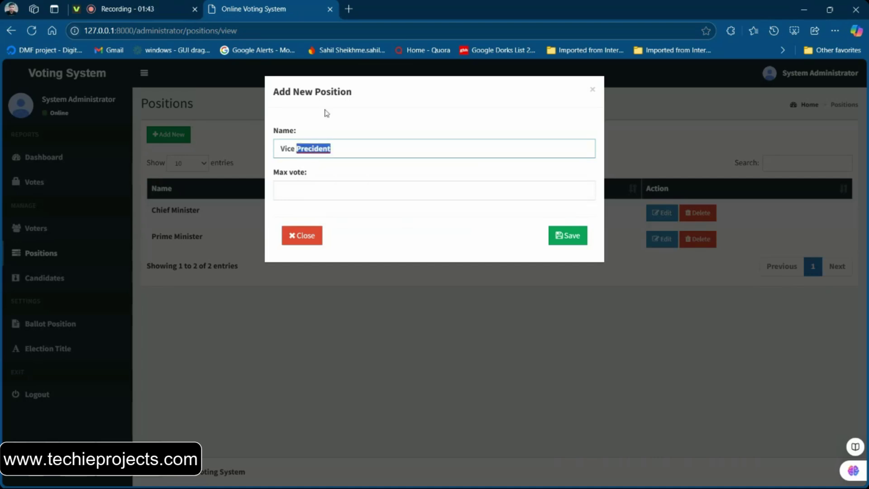
{"action": "left_click", "coordinate": [315, 149]}
{"action": "left_click", "coordinate": [337, 194]}
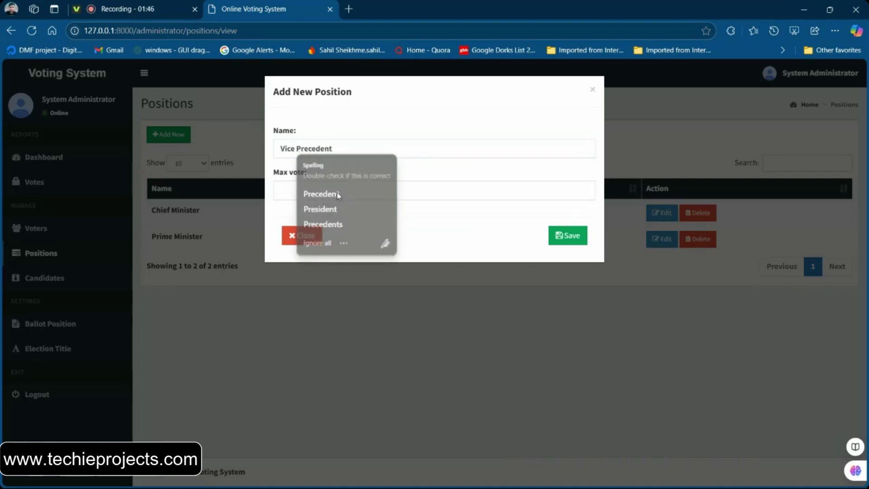
{"action": "double_click", "coordinate": [314, 149]}
{"action": "type", "text": "P"}
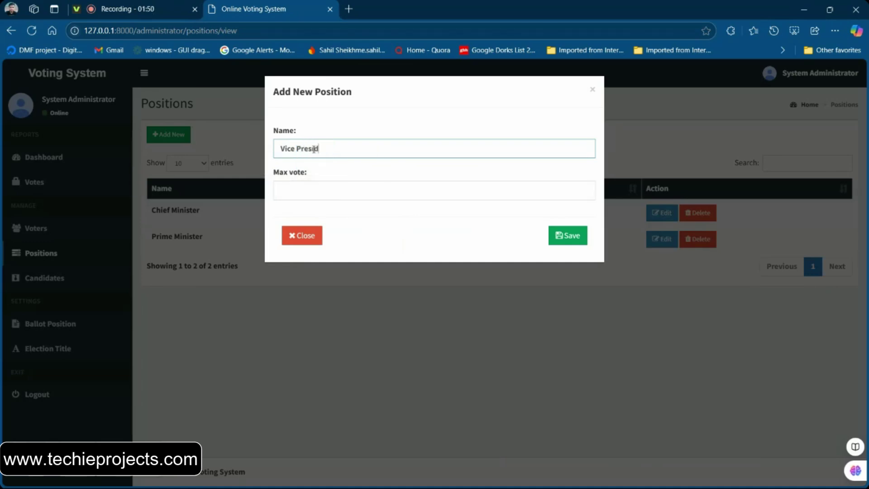
{"action": "left_click", "coordinate": [330, 184]}
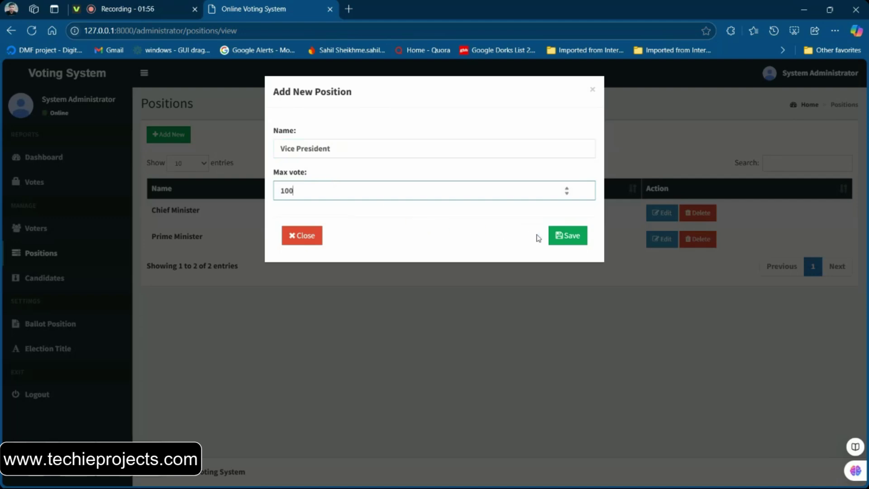
{"action": "left_click", "coordinate": [558, 236]}
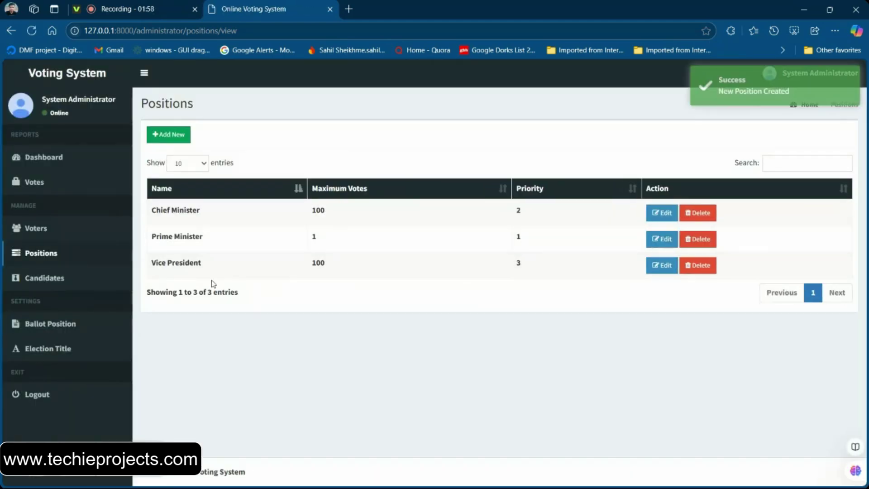
{"action": "triple_click", "coordinate": [159, 263]}
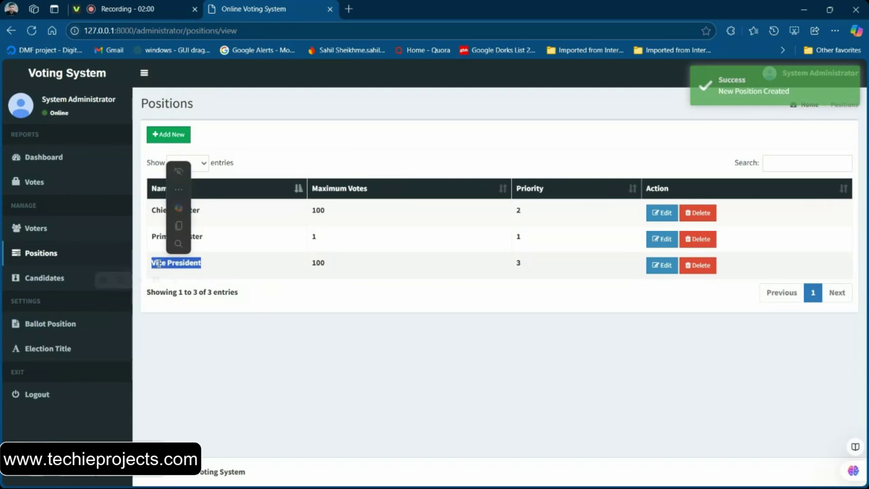
Start a new candidate with saved full name, the same name as bio, and position Vice President
{"action": "left_click", "coordinate": [52, 277]}
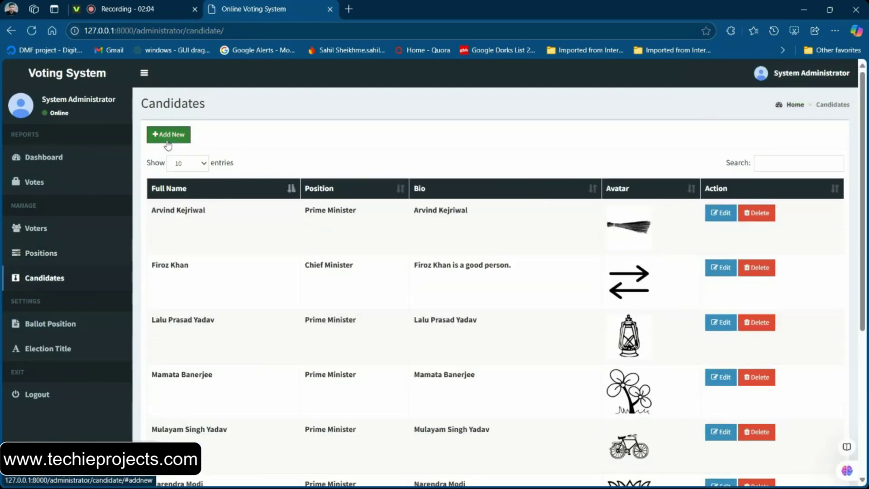
{"action": "left_click", "coordinate": [166, 138]}
{"action": "left_click", "coordinate": [317, 148]}
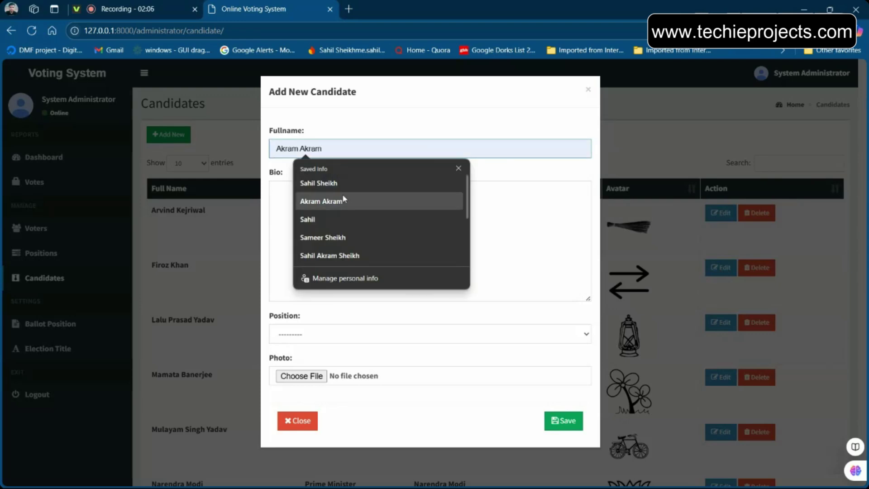
{"action": "left_click", "coordinate": [325, 183]}
{"action": "left_click", "coordinate": [342, 205]}
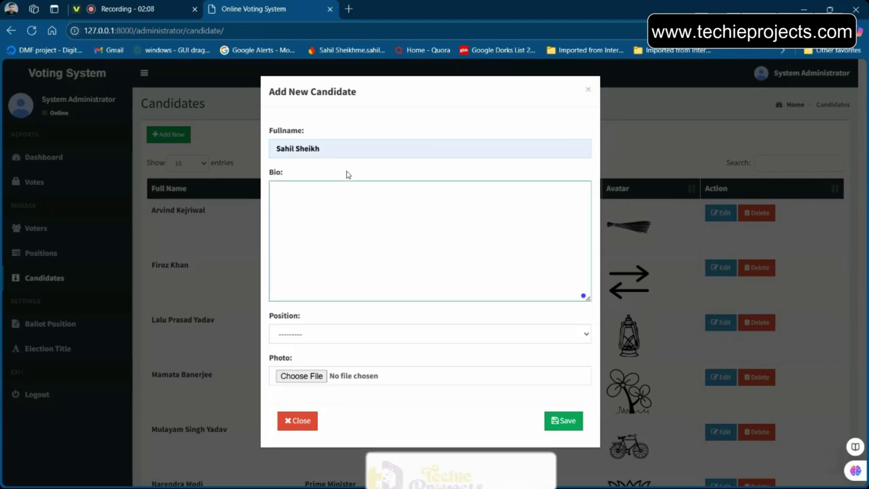
{"action": "triple_click", "coordinate": [357, 151]}
{"action": "key", "text": "ctrl+c"}
{"action": "left_click", "coordinate": [290, 227]}
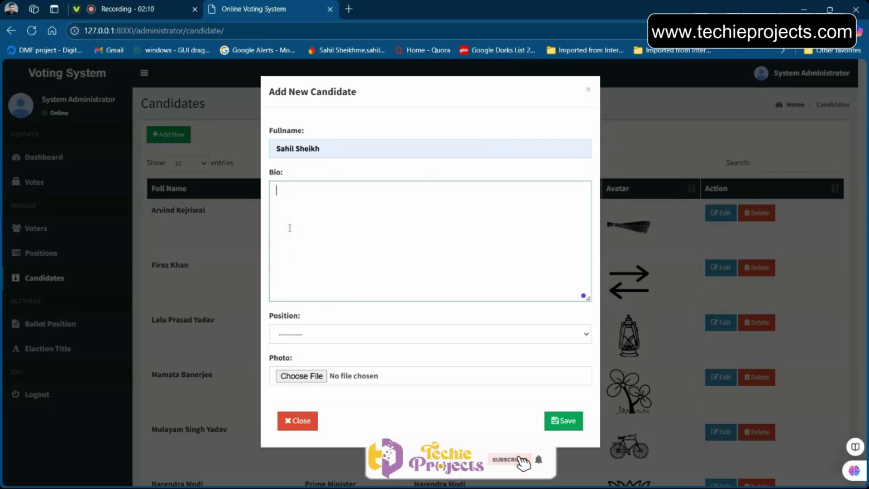
{"action": "key", "text": "ctrl+v"}
{"action": "left_click", "coordinate": [306, 333]}
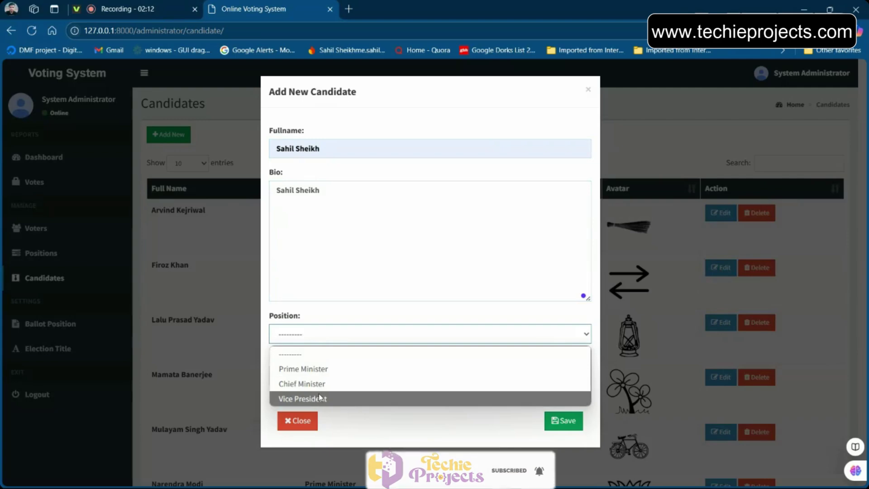
{"action": "left_click", "coordinate": [320, 397]}
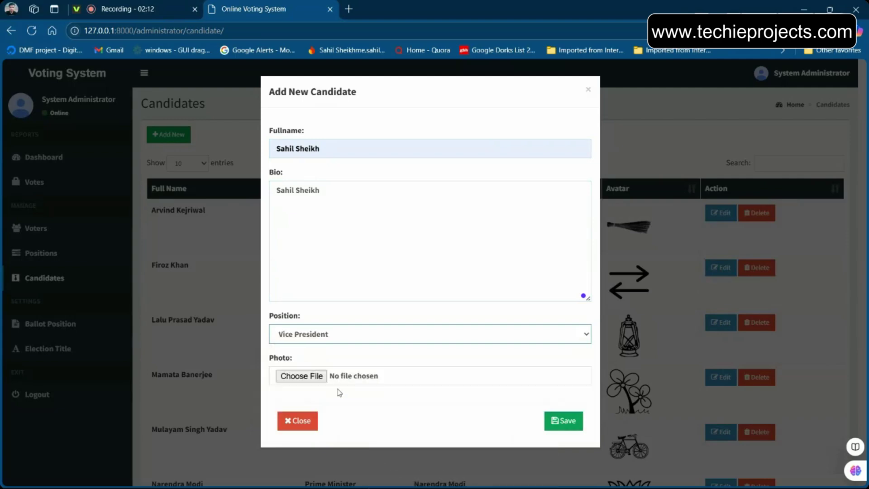
Attach photo image-removebg-preview (3).png from Downloads and save the candidate
{"action": "left_click", "coordinate": [312, 375]}
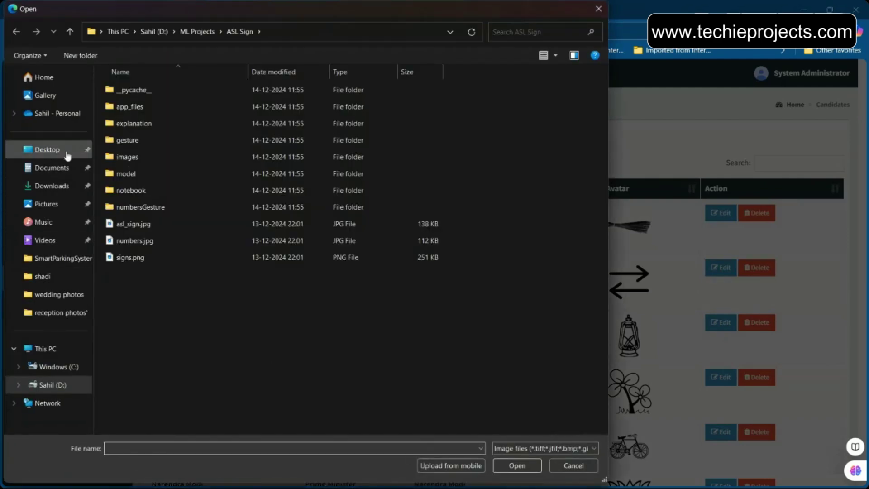
{"action": "left_click", "coordinate": [47, 149]}
{"action": "key", "text": "Escape"}
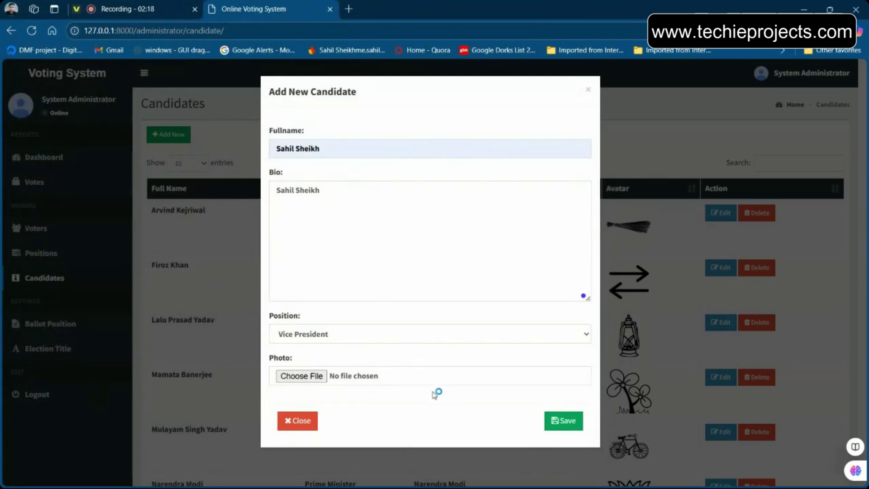
{"action": "left_click", "coordinate": [324, 376]}
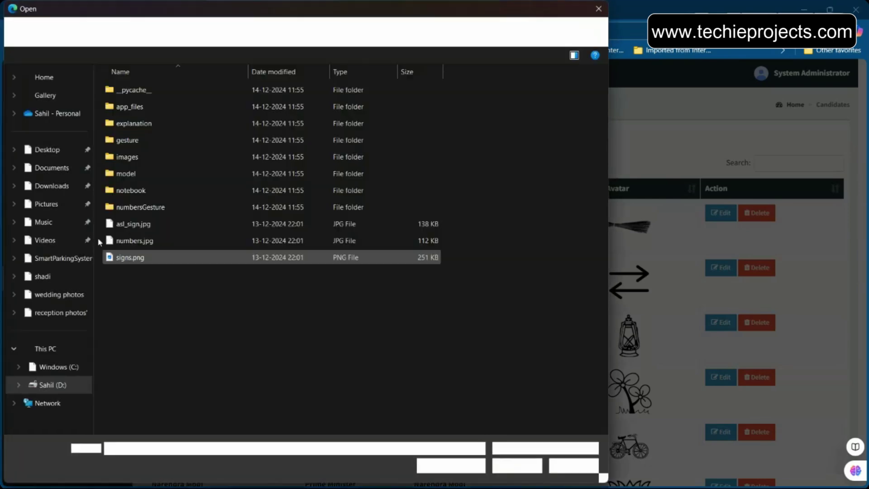
{"action": "left_click", "coordinate": [60, 206]}
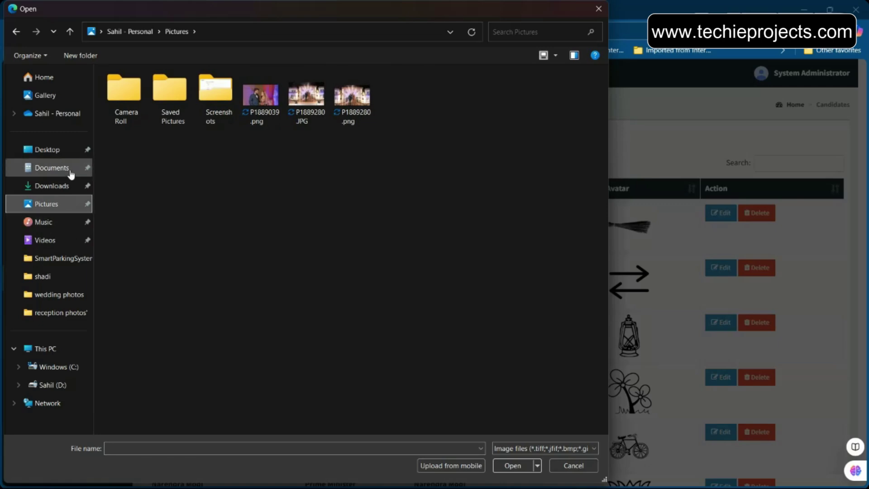
{"action": "left_click", "coordinate": [77, 186]}
{"action": "double_click", "coordinate": [178, 299]}
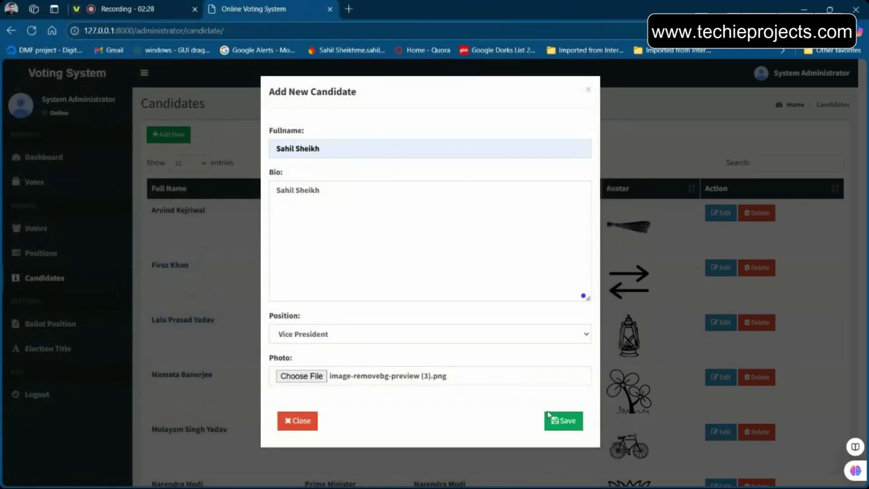
{"action": "left_click", "coordinate": [555, 417]}
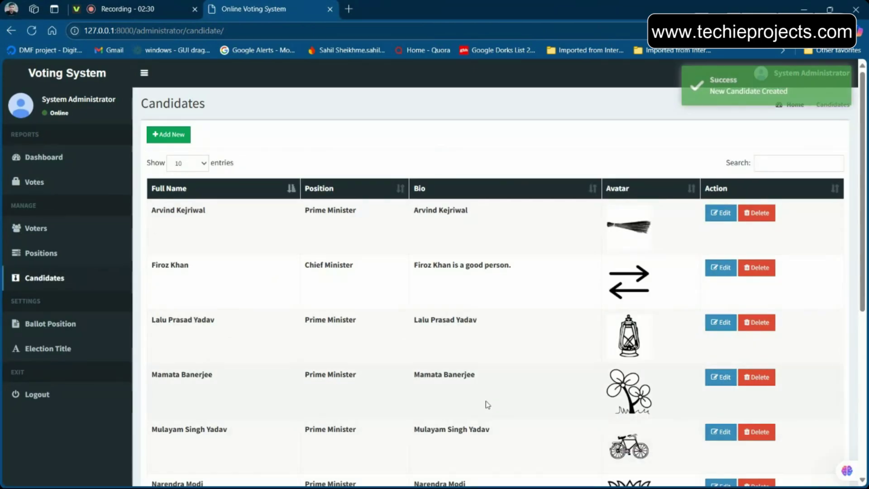
Check the new Vice President candidate and photo at the bottom of the nine-entry Candidates list
{"action": "scroll", "coordinate": [486, 403], "scroll_direction": "down", "scroll_amount": 5}
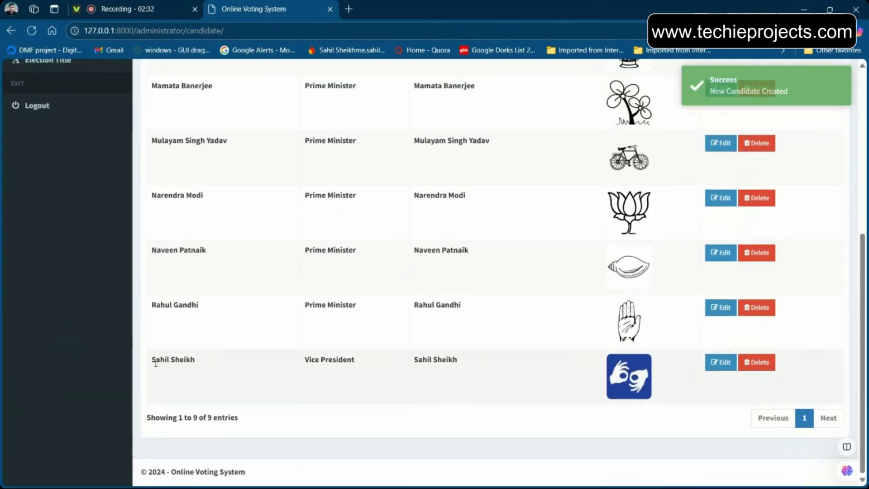
{"action": "left_click_drag", "start_coordinate": [155, 362], "coordinate": [364, 376]}
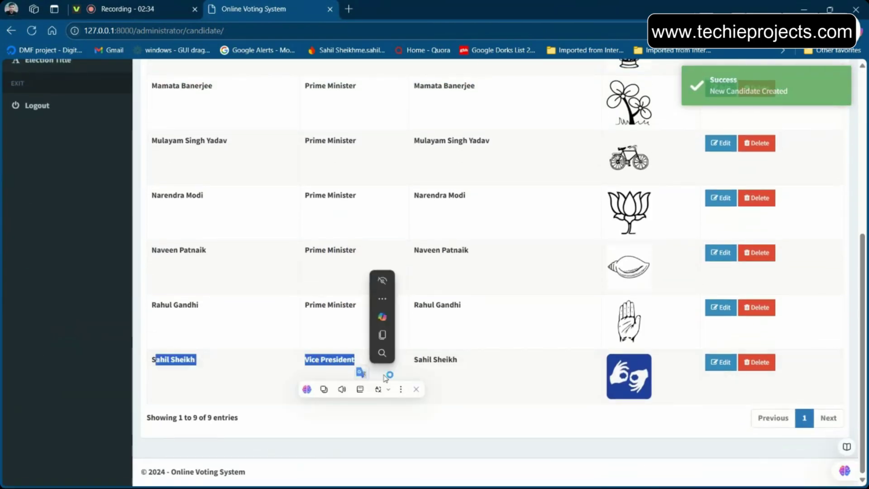
{"action": "left_click", "coordinate": [334, 364], "text": "shift"}
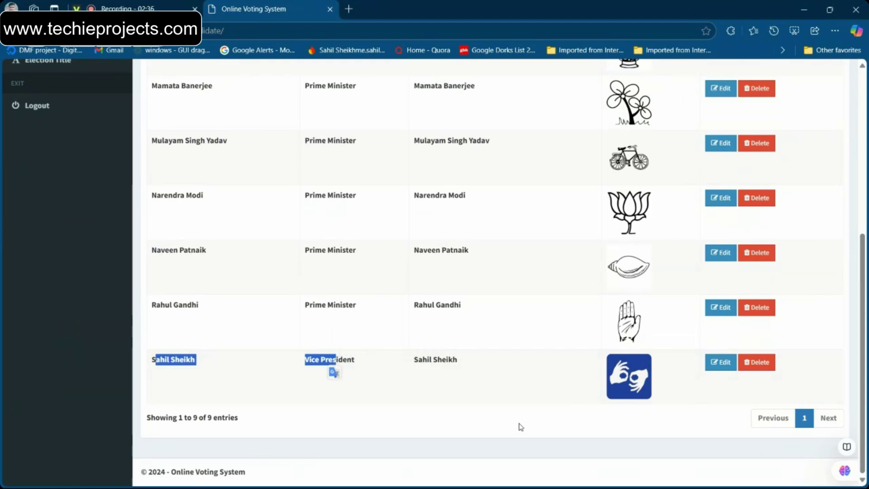
{"action": "scroll", "coordinate": [519, 425], "scroll_direction": "up", "scroll_amount": 1}
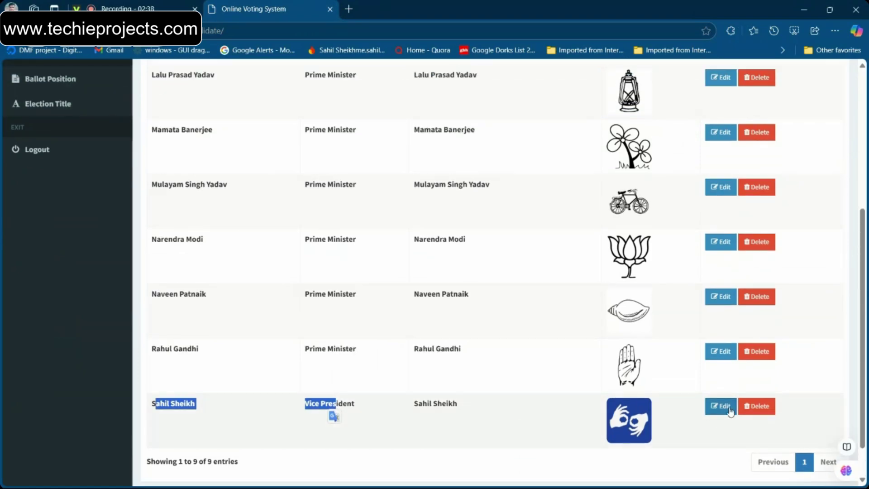
{"action": "scroll", "coordinate": [585, 379], "scroll_direction": "up", "scroll_amount": 5}
Start another candidate, replacing the first name and setting the bio to 'Sameer'
{"action": "left_click", "coordinate": [183, 141]}
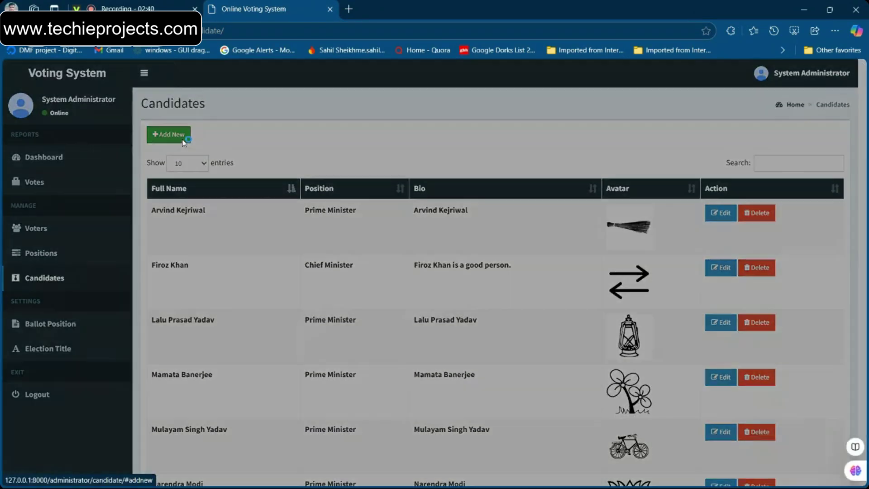
{"action": "double_click", "coordinate": [292, 148]}
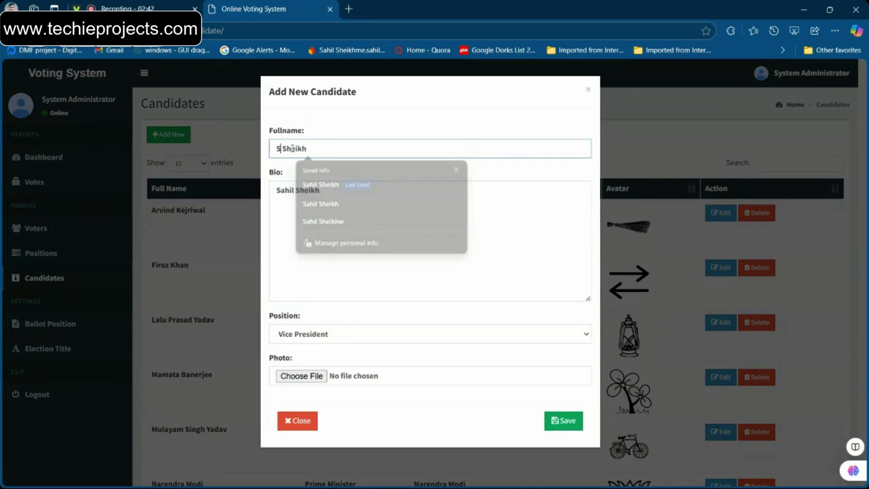
{"action": "triple_click", "coordinate": [287, 190]}
{"action": "type", "text": "Sameer"}
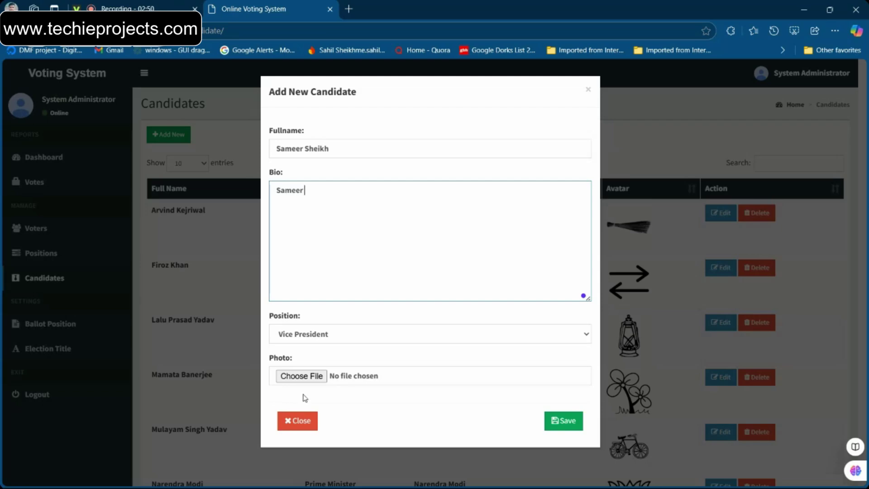
Attach photo image-removebg-preview (2).png and save the second Vice President candidate
{"action": "left_click", "coordinate": [302, 376]}
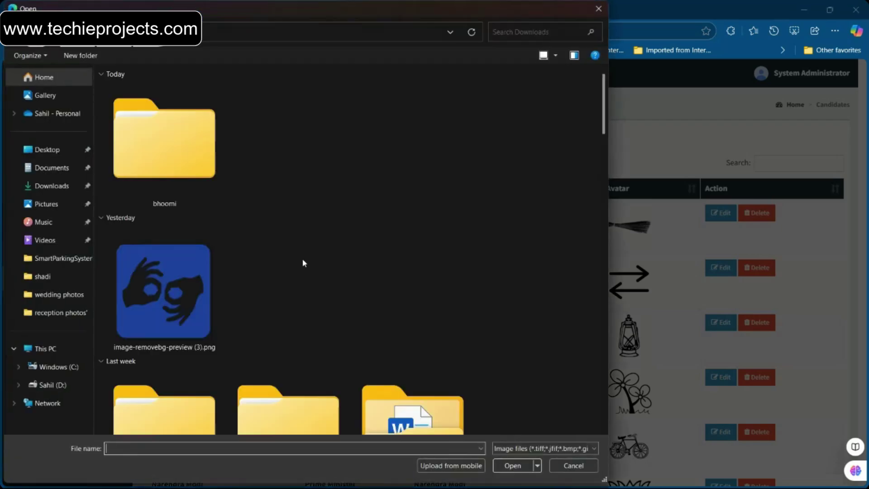
{"action": "scroll", "coordinate": [302, 262], "scroll_direction": "down", "scroll_amount": 5}
{"action": "scroll", "coordinate": [302, 259], "scroll_direction": "up", "scroll_amount": 10}
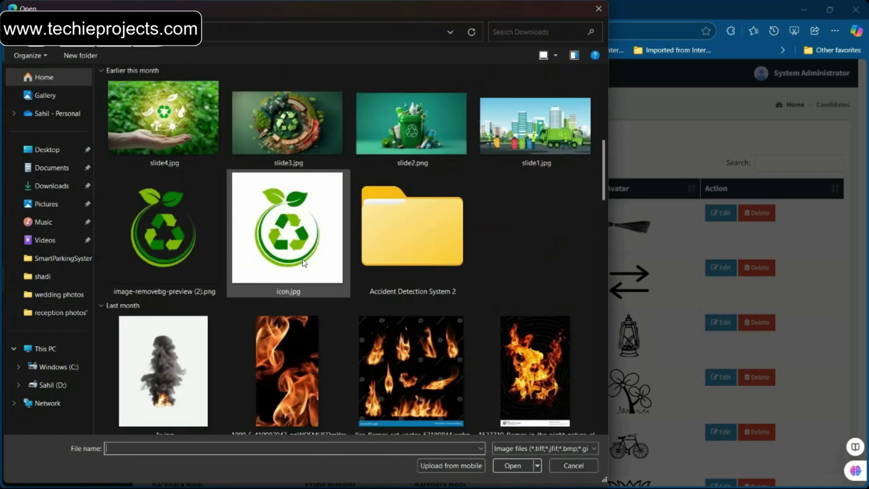
{"action": "double_click", "coordinate": [219, 247]}
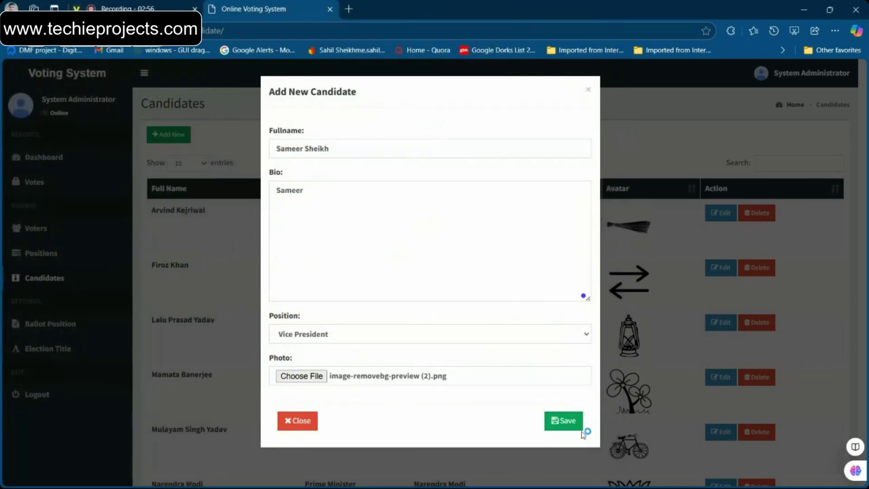
{"action": "left_click", "coordinate": [565, 425]}
{"action": "scroll", "coordinate": [410, 333], "scroll_direction": "down", "scroll_amount": 8}
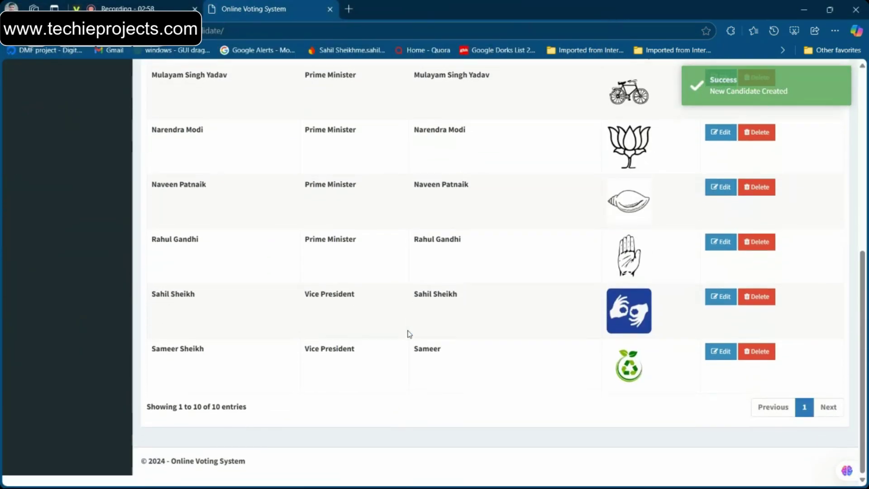
{"action": "scroll", "coordinate": [410, 333], "scroll_direction": "up", "scroll_amount": 8}
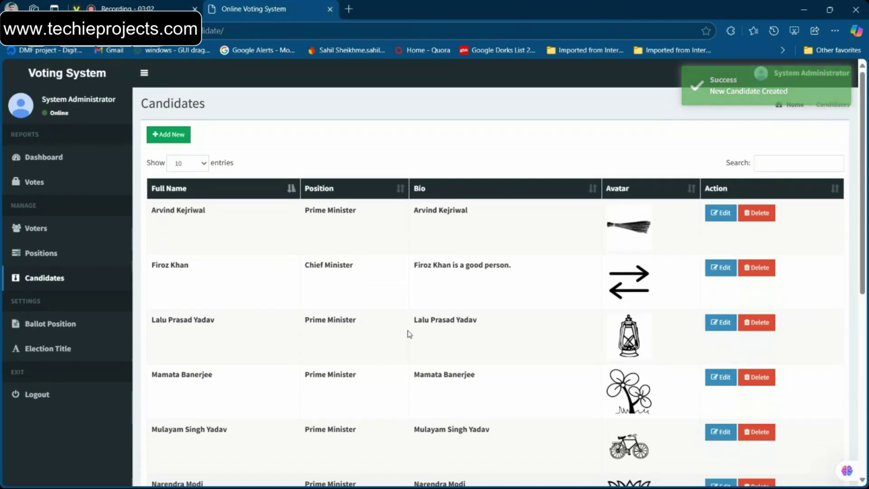
{"action": "scroll", "coordinate": [416, 342], "scroll_direction": "down", "scroll_amount": 8}
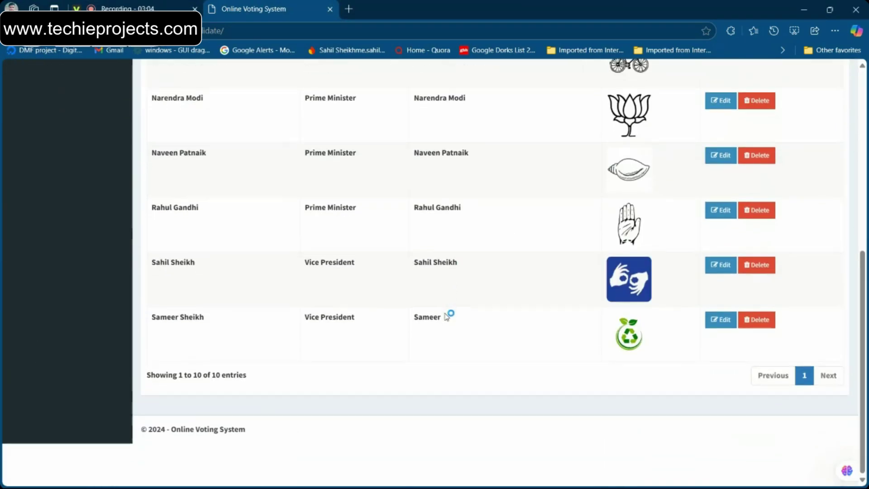
{"action": "scroll", "coordinate": [424, 337], "scroll_direction": "up", "scroll_amount": 5}
{"action": "scroll", "coordinate": [424, 337], "scroll_direction": "up", "scroll_amount": 3}
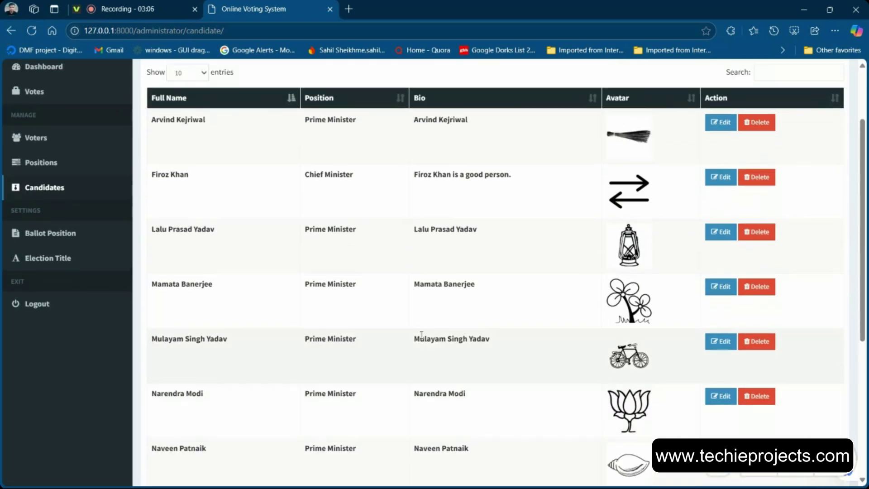
{"action": "scroll", "coordinate": [423, 337], "scroll_direction": "down", "scroll_amount": 5}
{"action": "scroll", "coordinate": [422, 338], "scroll_direction": "down", "scroll_amount": 2}
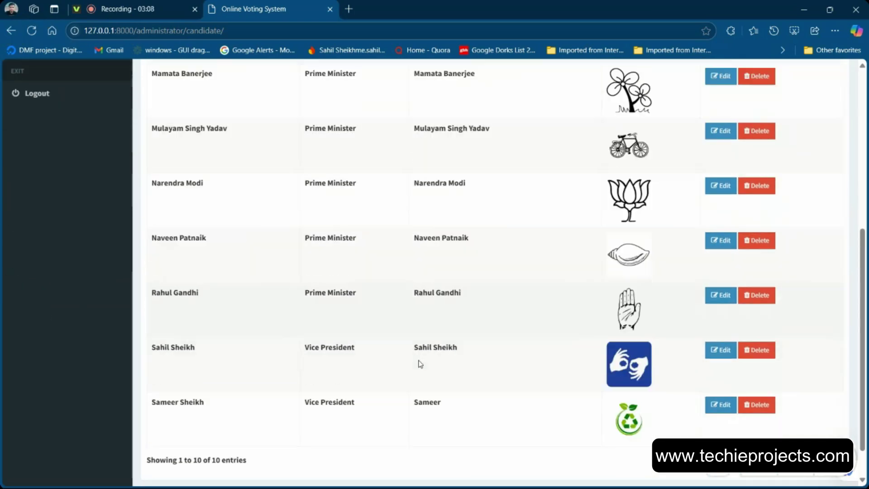
{"action": "scroll", "coordinate": [417, 361], "scroll_direction": "up", "scroll_amount": 5}
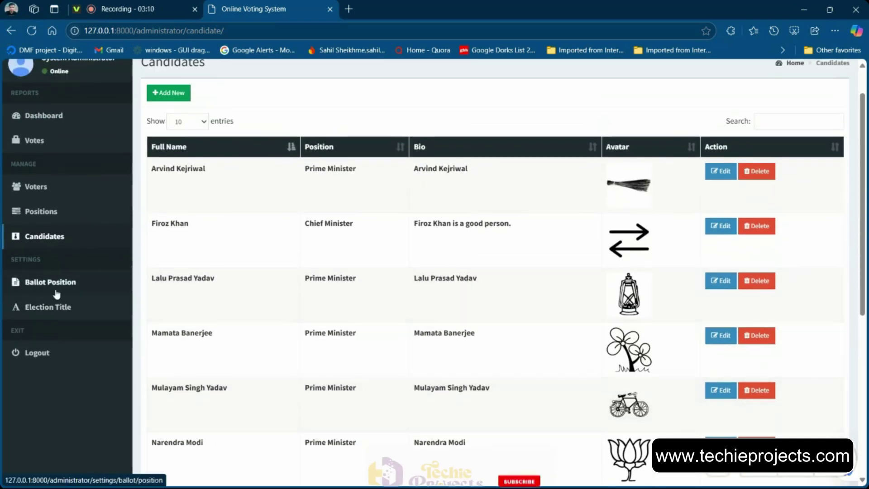
Preview the Ballot Position page, checking the new Vice President section after Chief Minister
{"action": "left_click", "coordinate": [53, 282]}
{"action": "scroll", "coordinate": [321, 290], "scroll_direction": "down", "scroll_amount": 10}
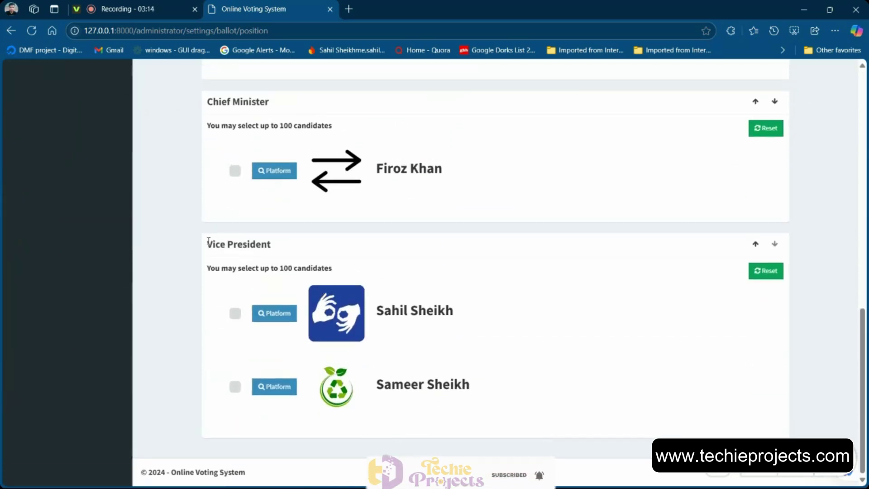
{"action": "left_click_drag", "start_coordinate": [206, 245], "coordinate": [277, 243]}
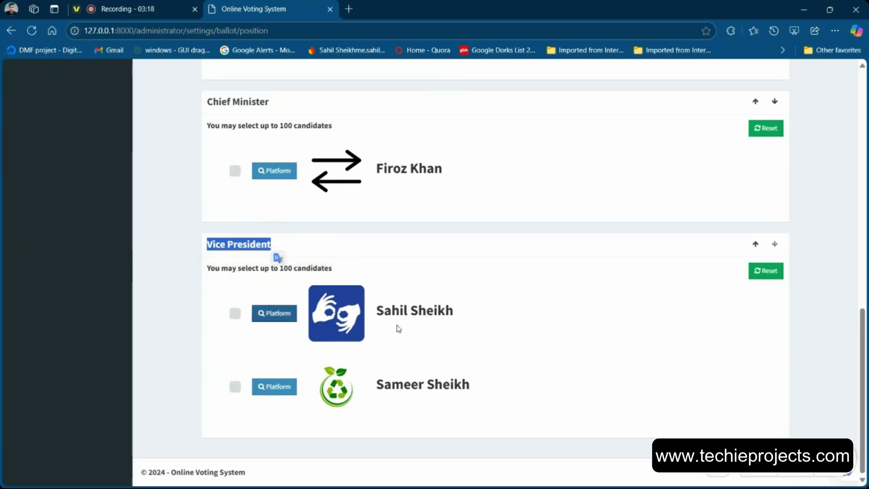
{"action": "scroll", "coordinate": [317, 326], "scroll_direction": "up", "scroll_amount": 15}
{"action": "scroll", "coordinate": [307, 316], "scroll_direction": "down", "scroll_amount": 15}
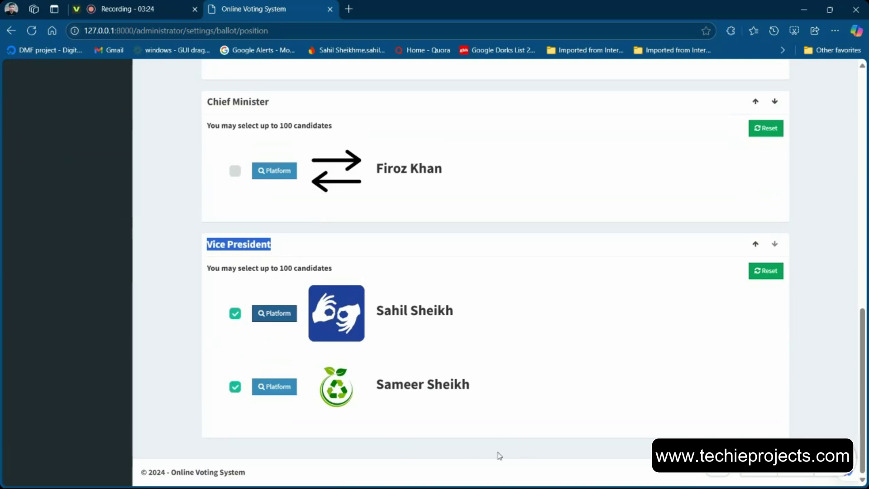
{"action": "scroll", "coordinate": [525, 225], "scroll_direction": "up", "scroll_amount": 10}
{"action": "scroll", "coordinate": [524, 225], "scroll_direction": "down", "scroll_amount": 1}
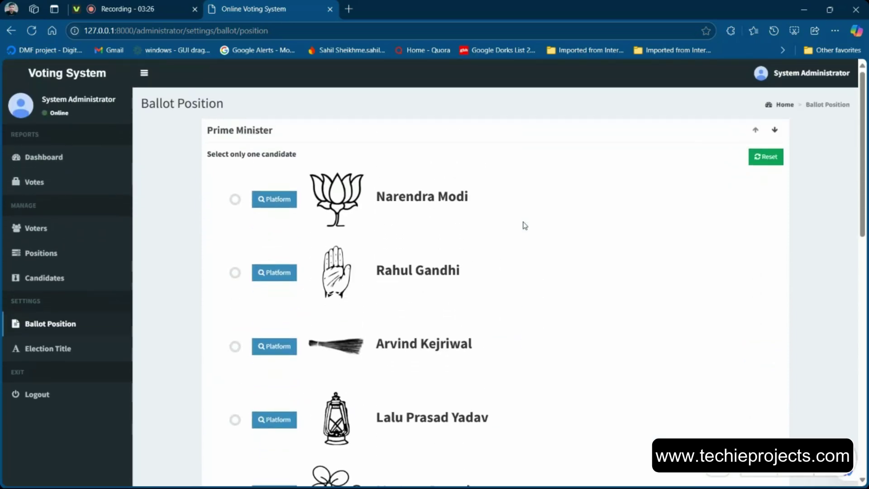
{"action": "scroll", "coordinate": [413, 317], "scroll_direction": "down", "scroll_amount": 2}
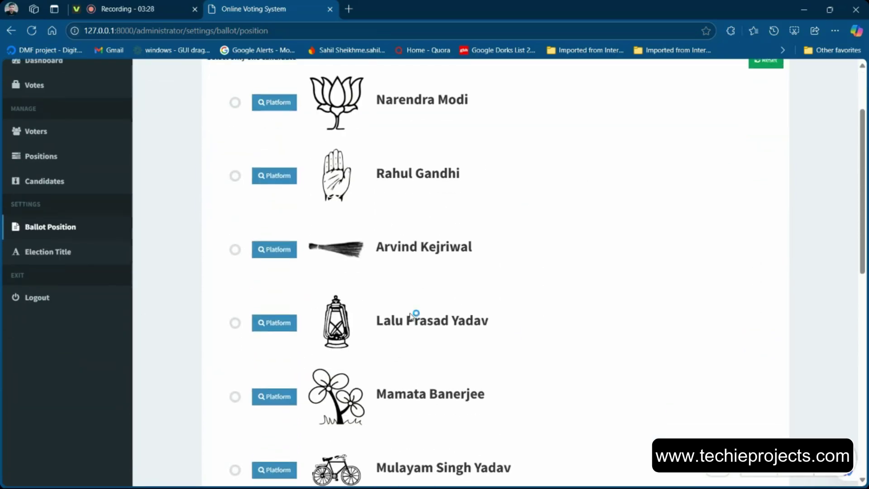
{"action": "scroll", "coordinate": [235, 302], "scroll_direction": "up", "scroll_amount": 1}
Open the Voters List and look over the ten registered voters
{"action": "left_click", "coordinate": [55, 204]}
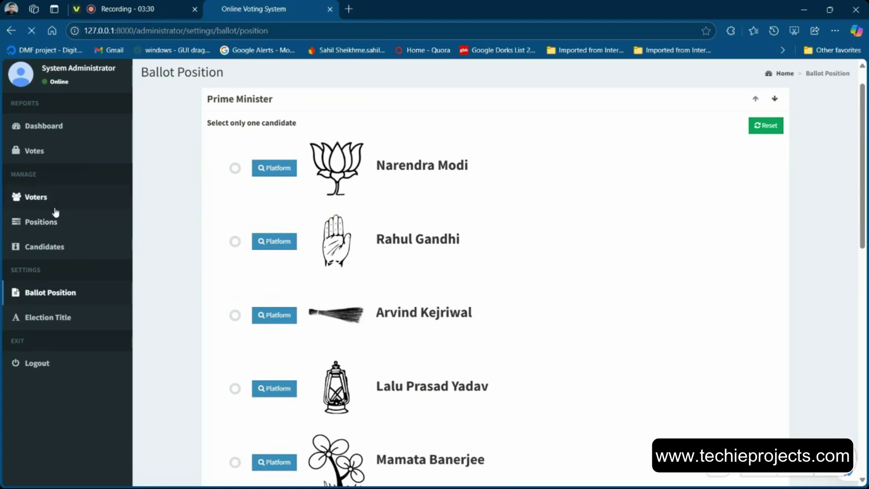
{"action": "scroll", "coordinate": [434, 334], "scroll_direction": "down", "scroll_amount": 2}
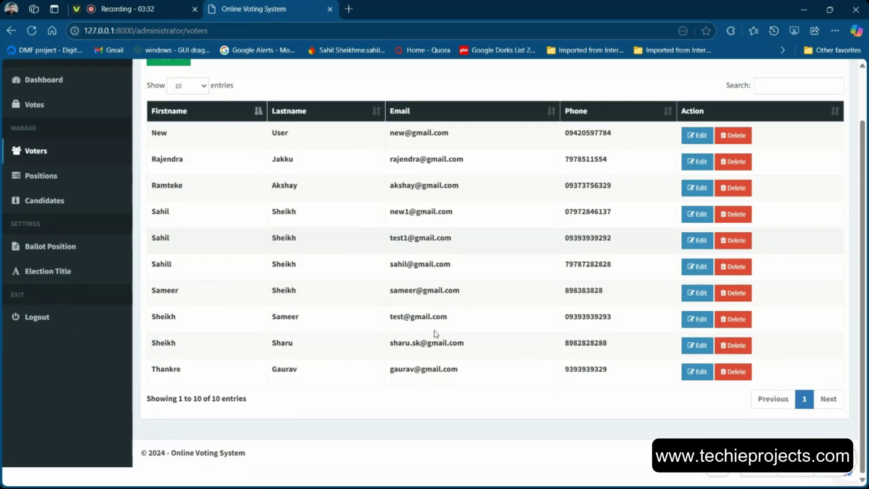
{"action": "scroll", "coordinate": [362, 317], "scroll_direction": "up", "scroll_amount": 1}
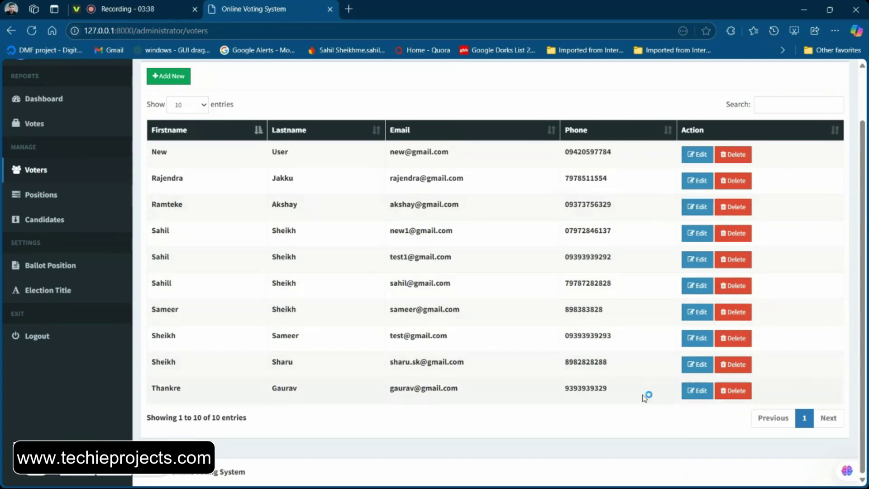
{"action": "scroll", "coordinate": [420, 313], "scroll_direction": "up", "scroll_amount": 2}
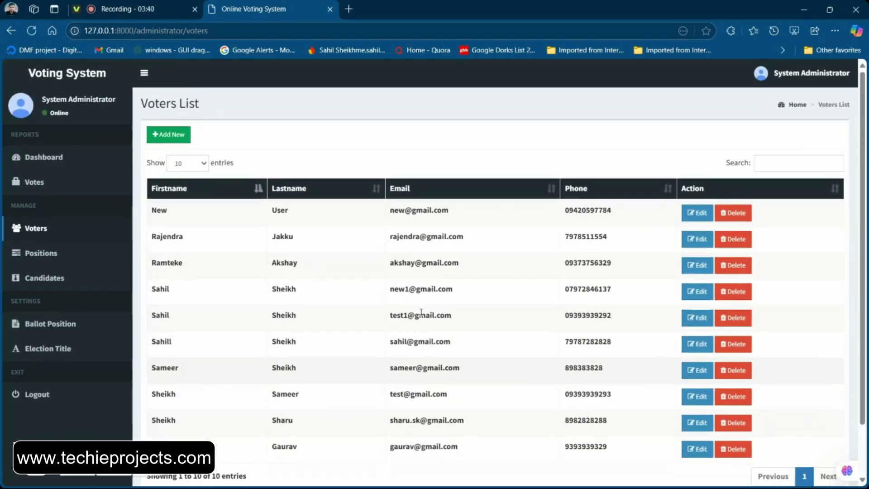
Open the Votes page and highlight the first vote's voter, candidate and position
{"action": "left_click", "coordinate": [79, 186]}
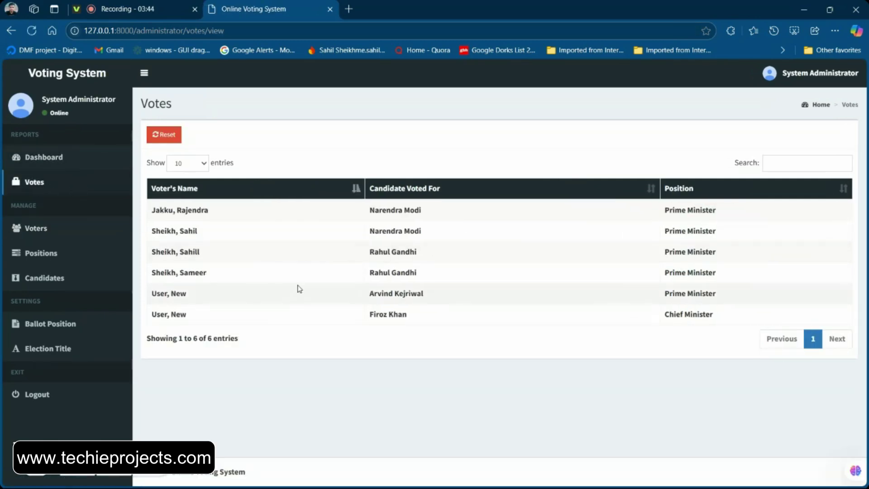
{"action": "left_click_drag", "start_coordinate": [178, 219], "coordinate": [216, 219]}
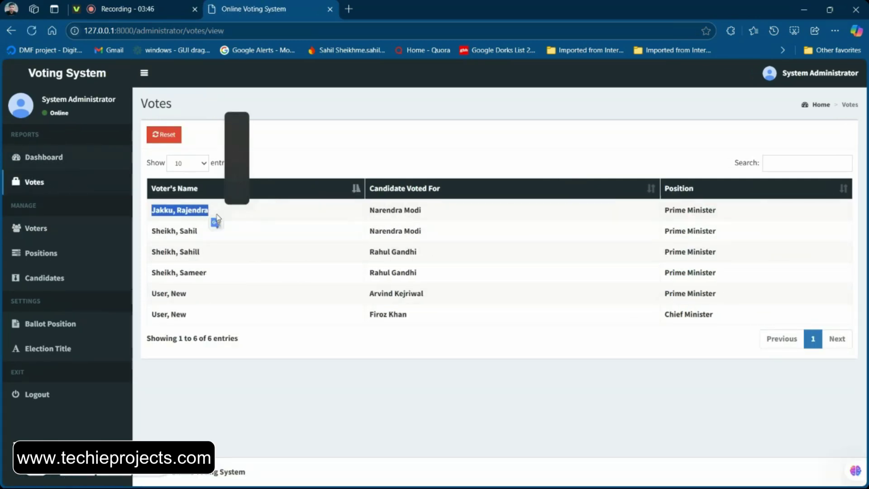
{"action": "triple_click", "coordinate": [434, 215]}
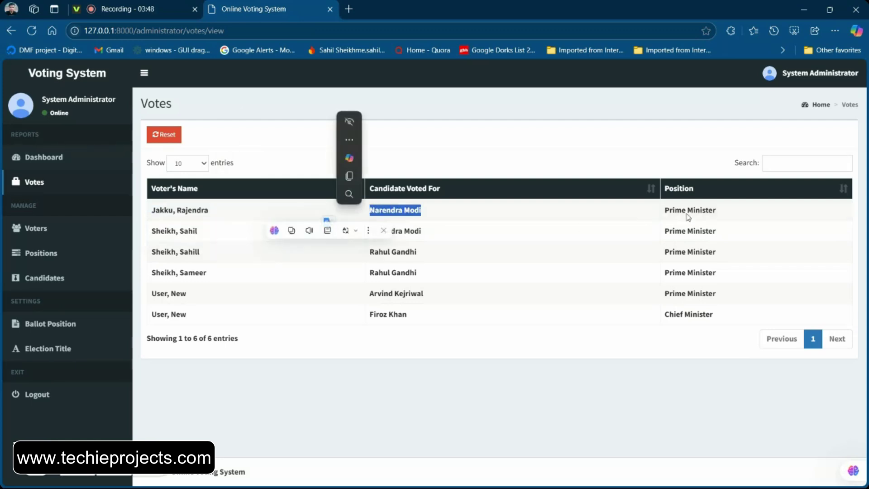
{"action": "left_click_drag", "start_coordinate": [728, 213], "coordinate": [663, 213]}
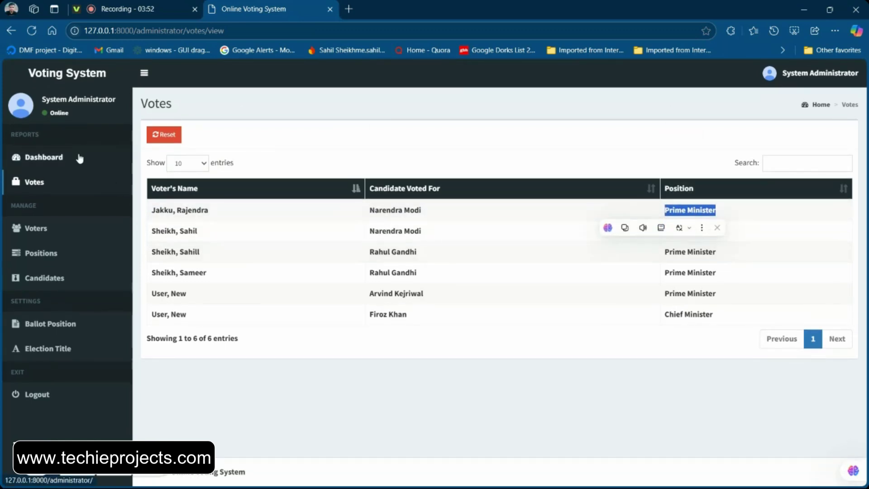
Review the Dashboard's Votes Tally charts, including the still-empty Vice President chart
{"action": "left_click", "coordinate": [79, 158]}
{"action": "scroll", "coordinate": [371, 252], "scroll_direction": "down", "scroll_amount": 2}
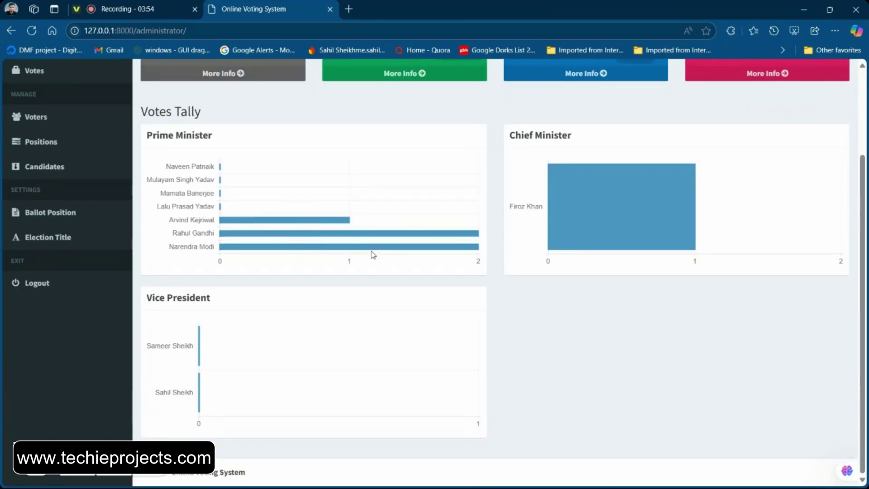
{"action": "scroll", "coordinate": [210, 357], "scroll_direction": "up", "scroll_amount": 4}
{"action": "left_click_drag", "start_coordinate": [224, 265], "coordinate": [105, 255]}
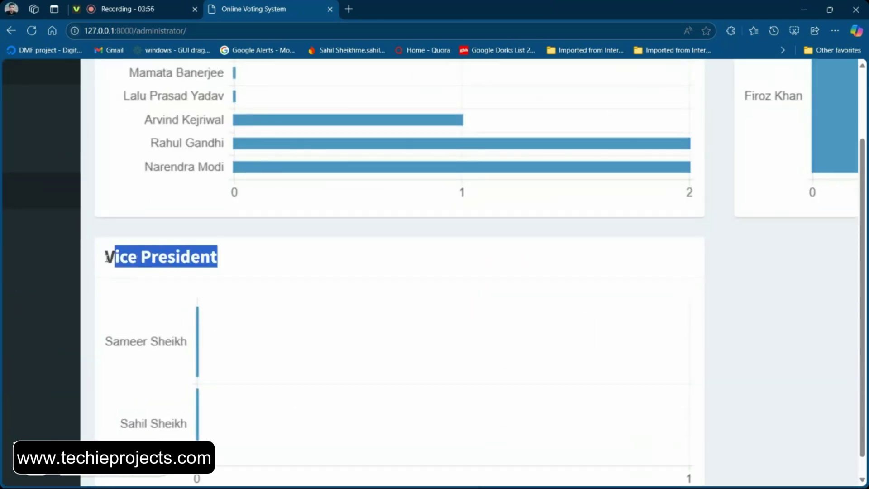
{"action": "scroll", "coordinate": [241, 345], "scroll_direction": "down", "scroll_amount": 2}
{"action": "scroll", "coordinate": [243, 346], "scroll_direction": "down", "scroll_amount": 2}
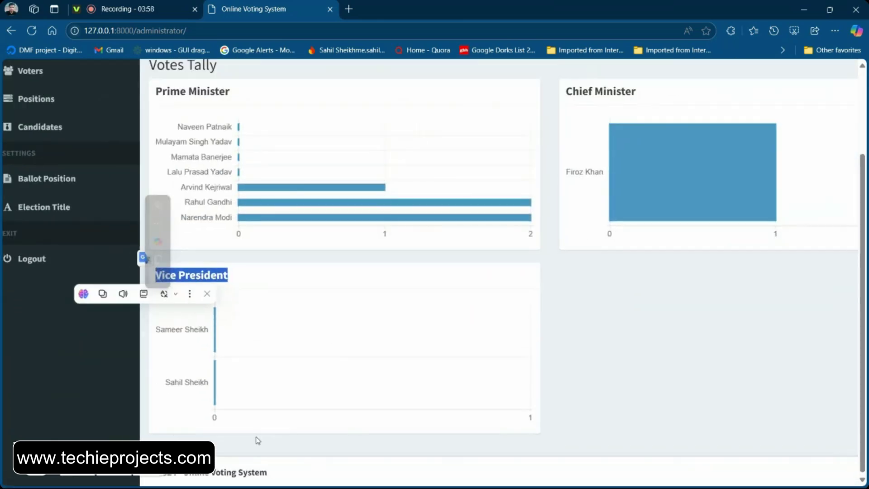
{"action": "scroll", "coordinate": [333, 455], "scroll_direction": "down", "scroll_amount": 1}
{"action": "scroll", "coordinate": [336, 456], "scroll_direction": "up", "scroll_amount": 3}
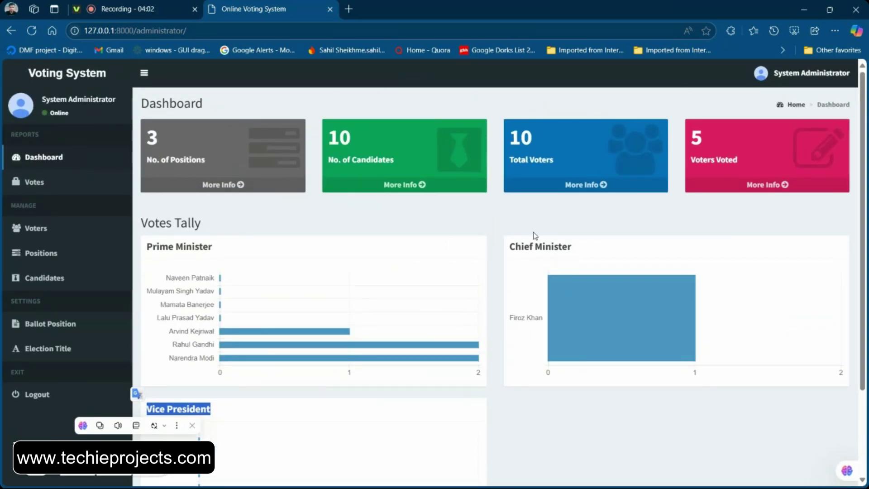
Log out of the System Administrator account and open the voter Register form
{"action": "left_click", "coordinate": [783, 74]}
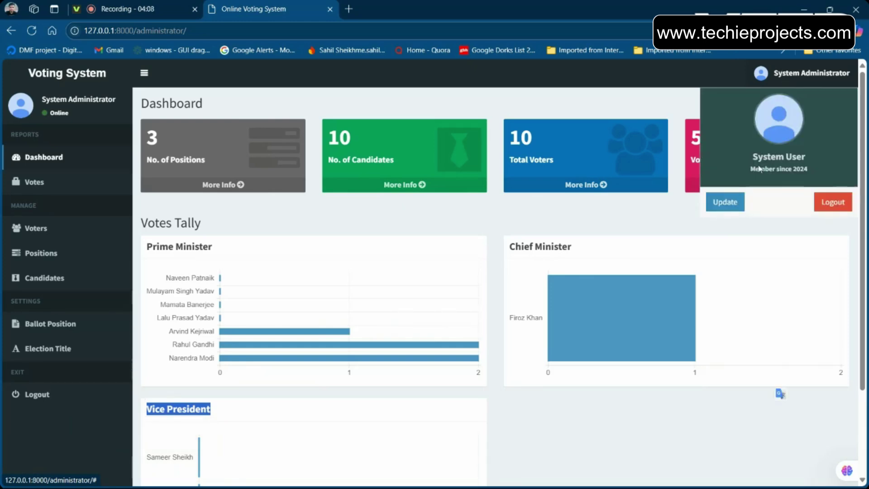
{"action": "left_click", "coordinate": [826, 204]}
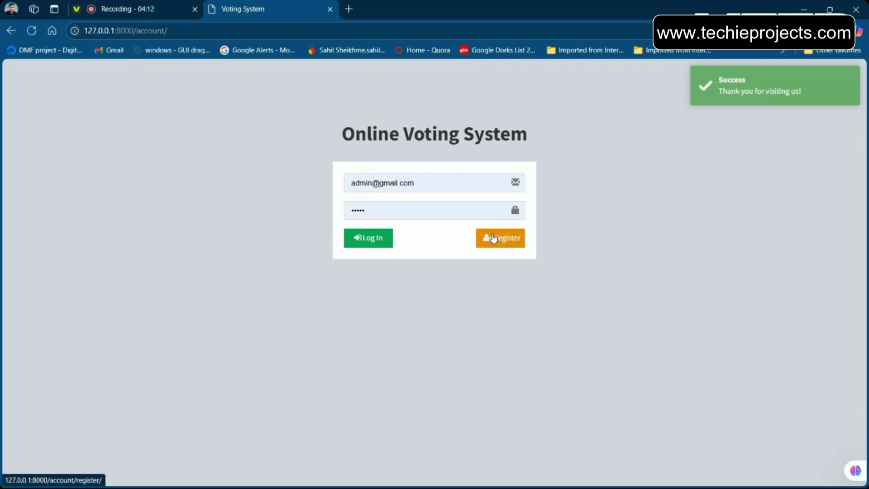
{"action": "left_click", "coordinate": [493, 238]}
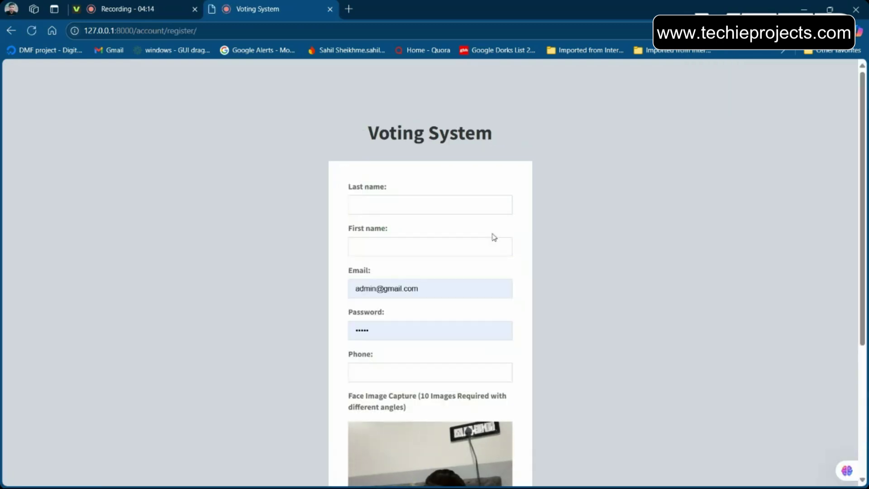
Put the voter's surname in Last name and given name in First name
{"action": "left_click", "coordinate": [386, 208]}
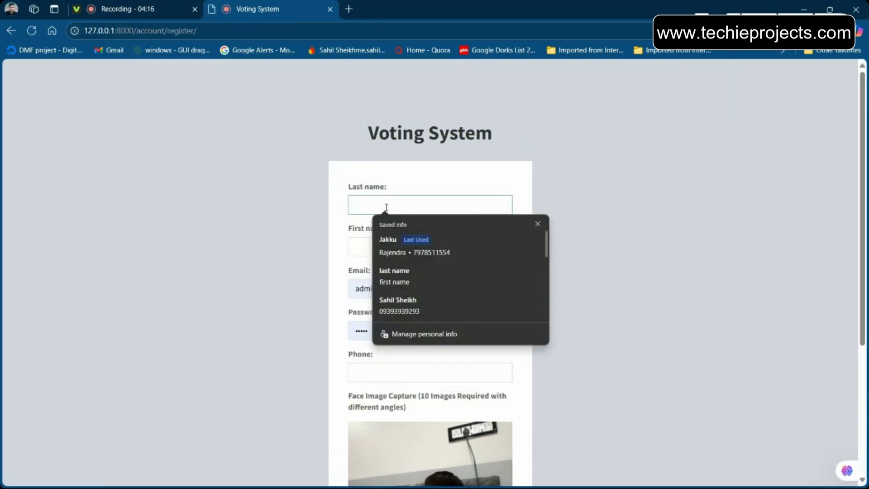
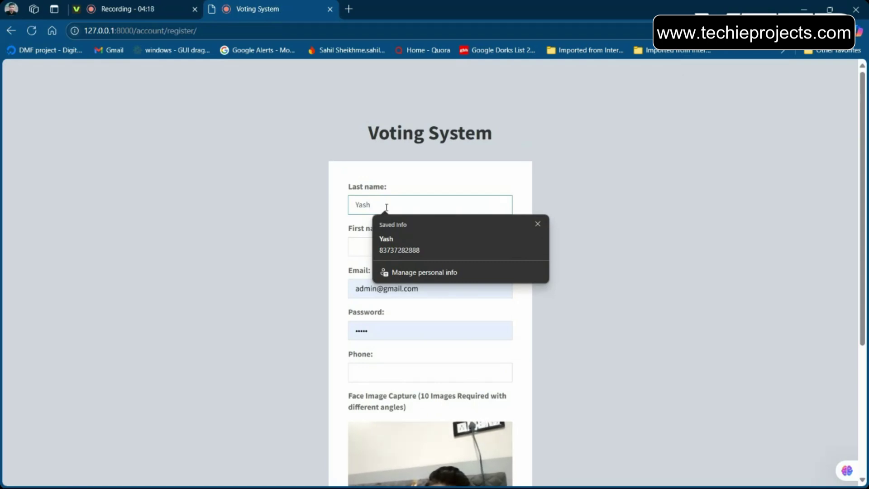
{"action": "key", "text": "Return"}
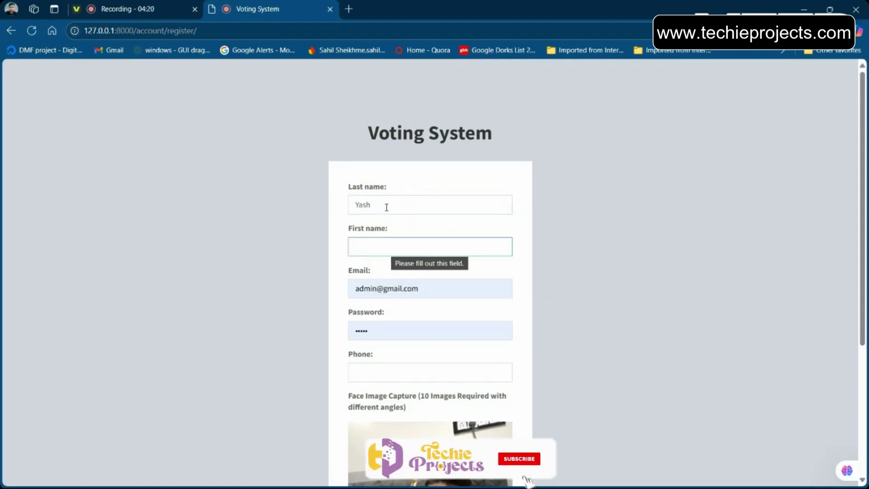
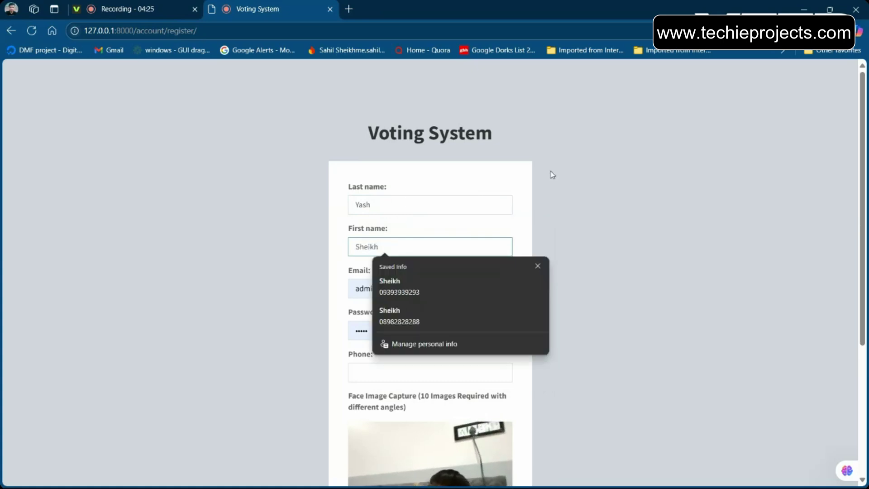
{"action": "left_click", "coordinate": [285, 345]}
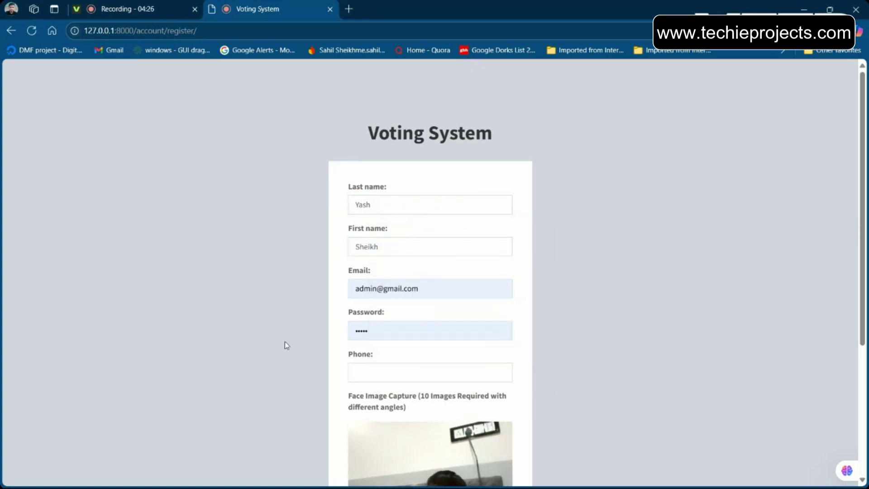
{"action": "key", "text": "ctrl+a"}
{"action": "key", "text": "ctrl+x"}
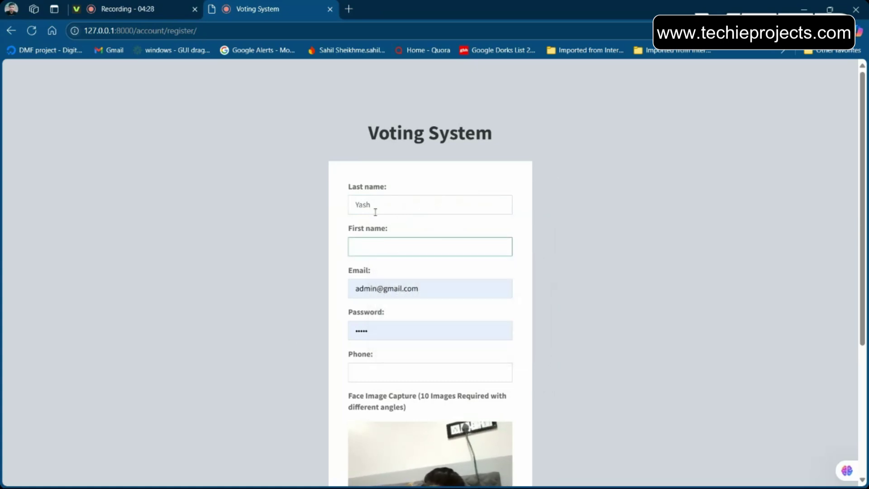
{"action": "left_click", "coordinate": [373, 206]}
{"action": "key", "text": "ctrl+a"}
{"action": "key", "text": "ctrl+v"}
{"action": "left_click", "coordinate": [370, 245]}
{"action": "type", "text": "Y"}
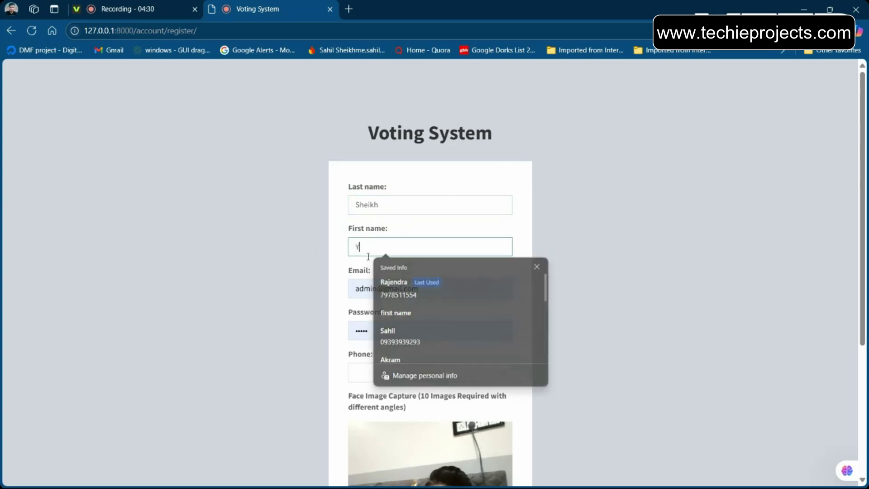
{"action": "type", "text": "ash"}
Edit the e-mail username and replace the autofilled password with a six-character one
{"action": "double_click", "coordinate": [369, 291]}
{"action": "type", "text": "ya"}
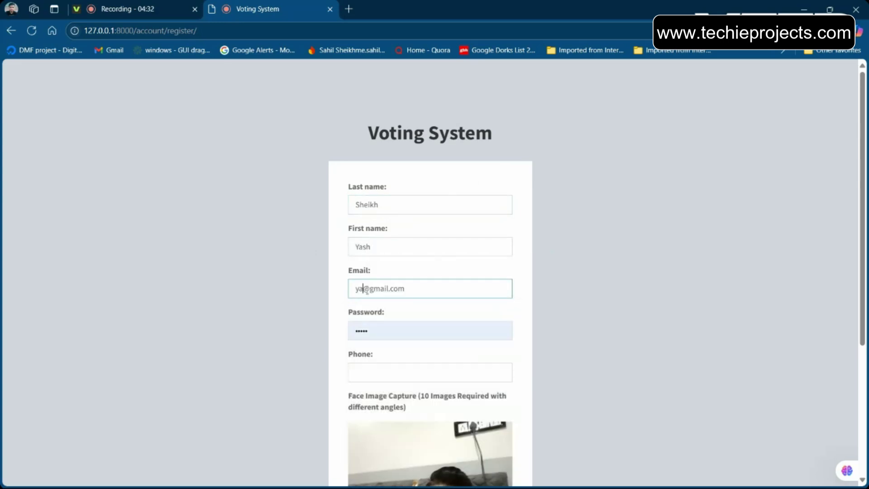
{"action": "key", "text": "Tab"}
{"action": "key", "text": "BackSpace"}
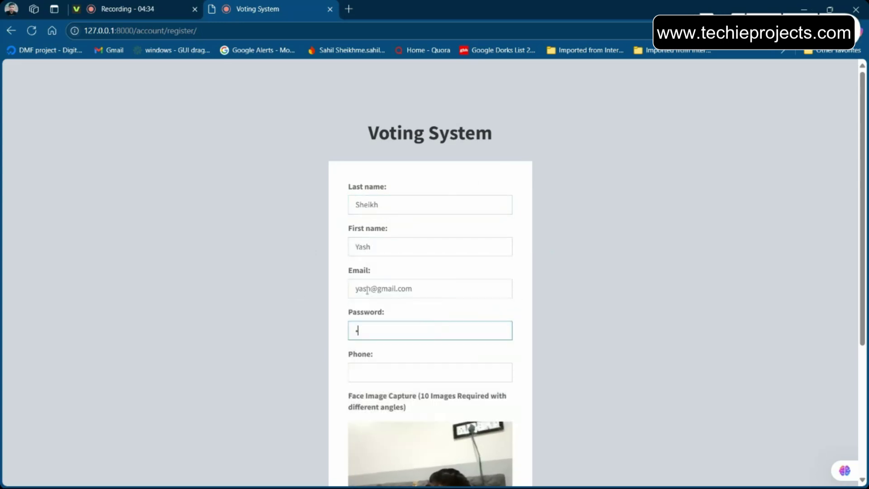
{"action": "type", "text": "123"}
{"action": "scroll", "coordinate": [367, 290], "scroll_direction": "down", "scroll_amount": 3}
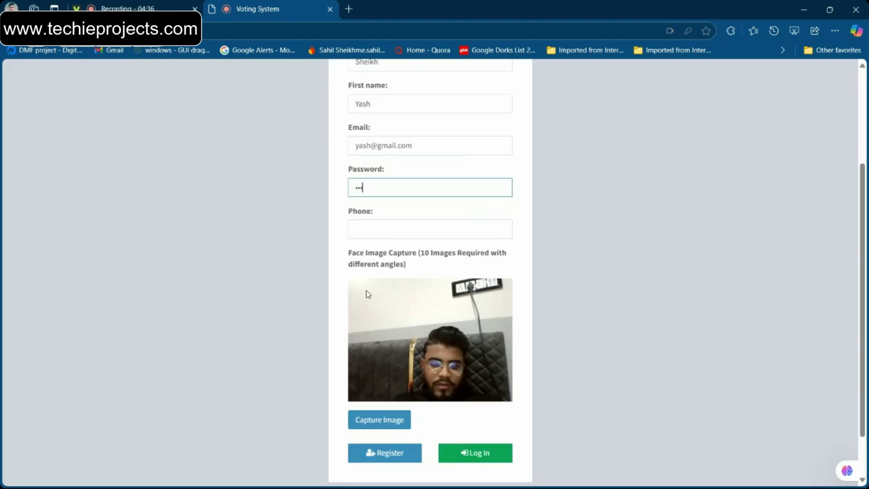
{"action": "type", "text": "456"}
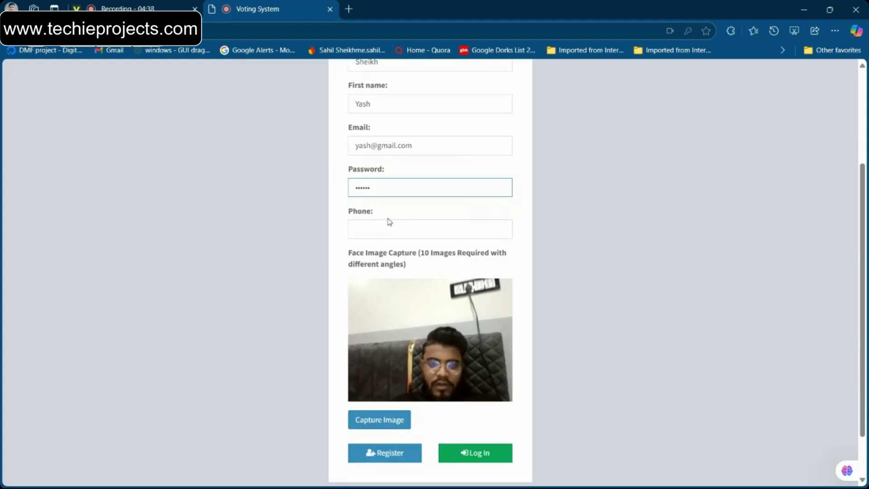
Enter the voter's phone number, correcting the mistyped digits
{"action": "left_click", "coordinate": [386, 228]}
{"action": "type", "text": "797"}
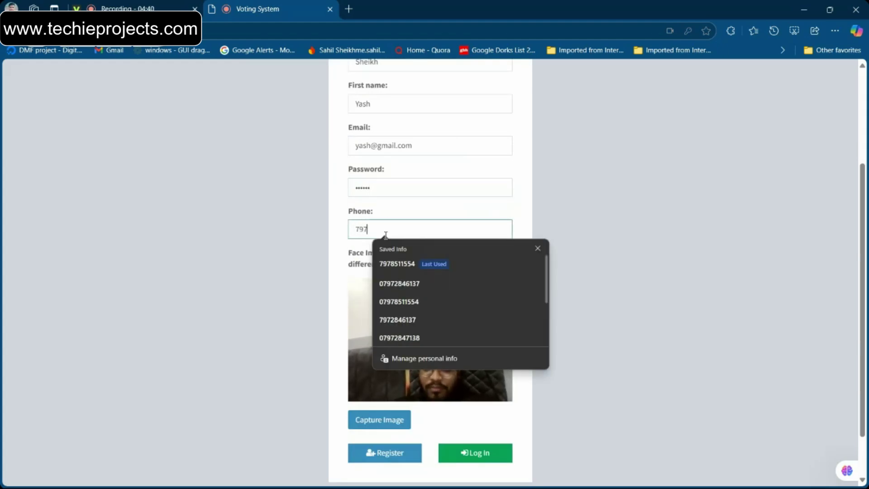
{"action": "type", "text": "286"}
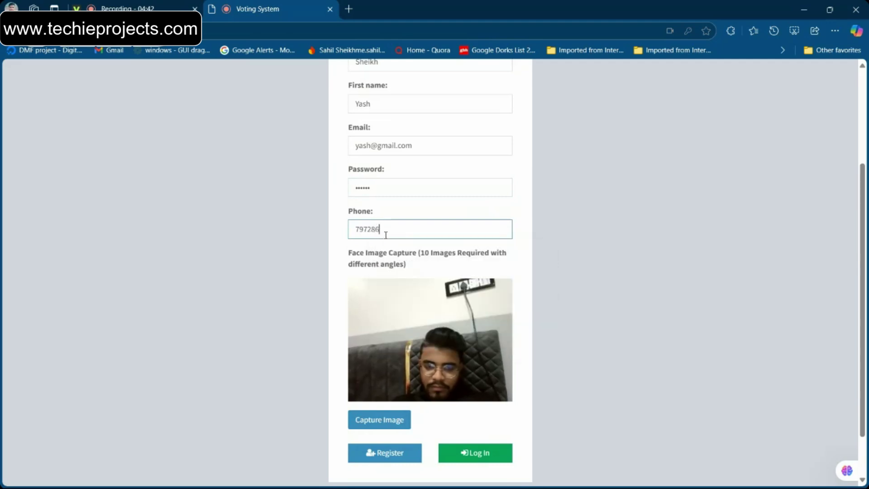
{"action": "key", "text": "BackSpace"}
{"action": "key", "text": "BackSpace"}
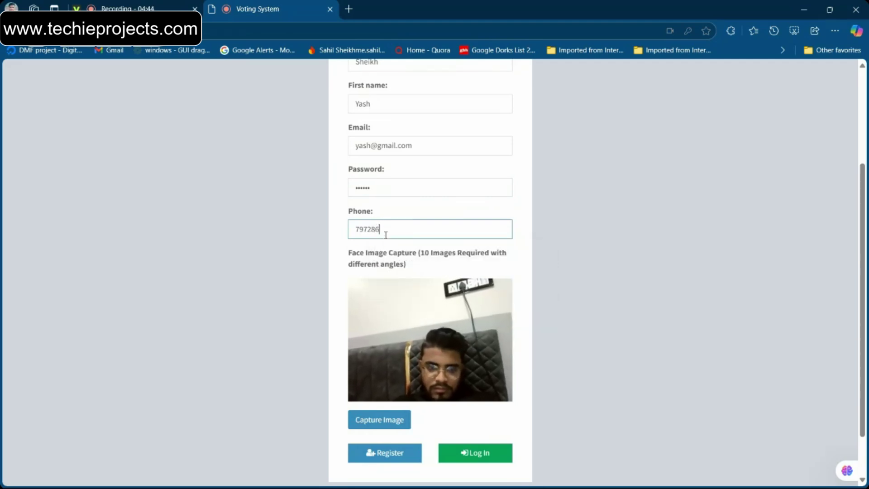
{"action": "type", "text": "46137"}
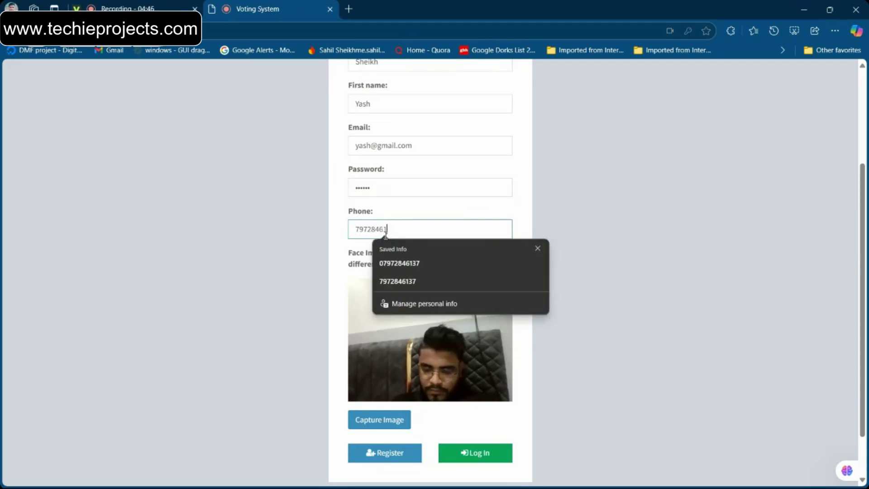
{"action": "left_click", "coordinate": [520, 234]}
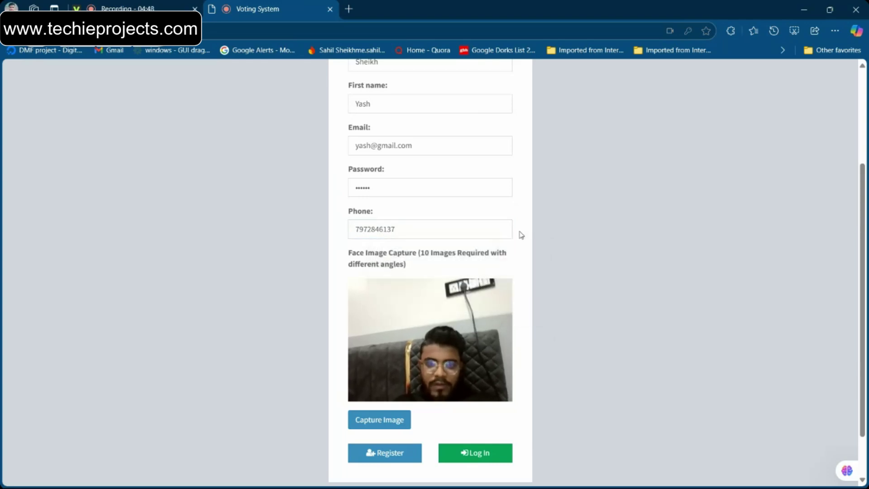
{"action": "scroll", "coordinate": [497, 294], "scroll_direction": "down", "scroll_amount": 1}
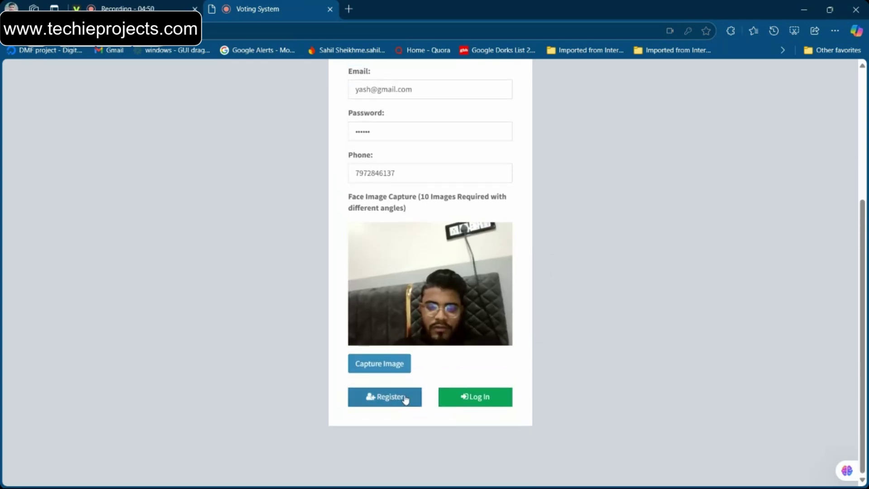
{"action": "left_click", "coordinate": [405, 398]}
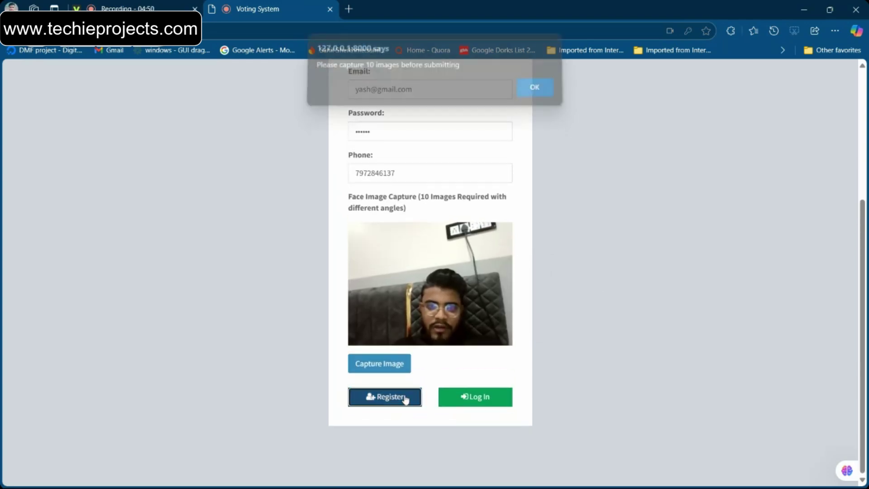
{"action": "left_click", "coordinate": [546, 93]}
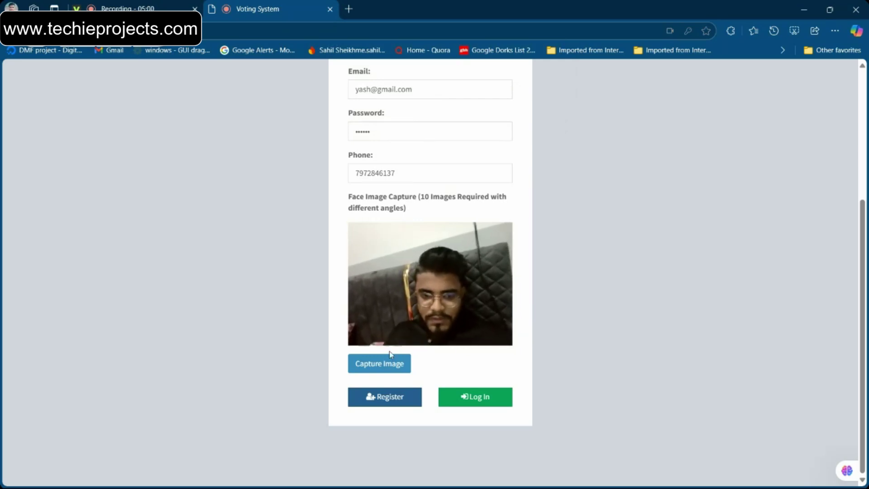
Capture the webcam face images needed for registration
{"action": "left_click", "coordinate": [383, 367]}
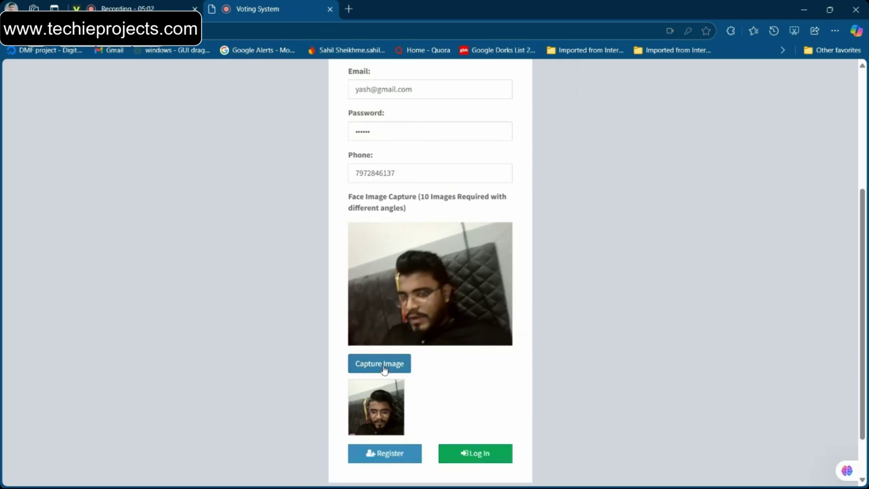
{"action": "left_click", "coordinate": [384, 367]}
{"action": "left_click", "coordinate": [383, 368]}
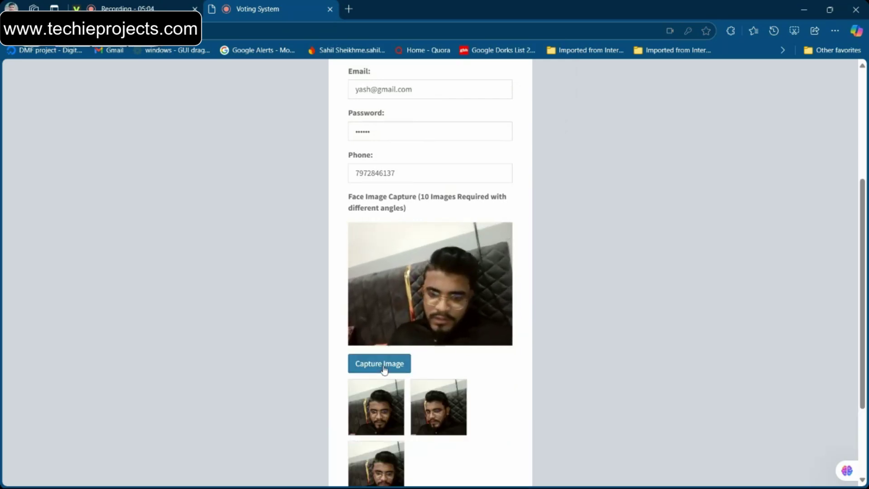
{"action": "left_click", "coordinate": [384, 367]}
{"action": "left_click", "coordinate": [384, 367]}
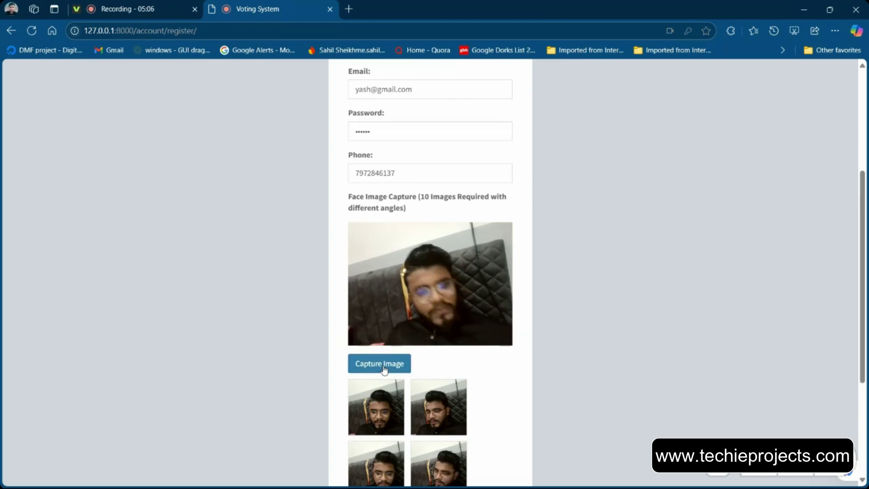
{"action": "left_click", "coordinate": [384, 368]}
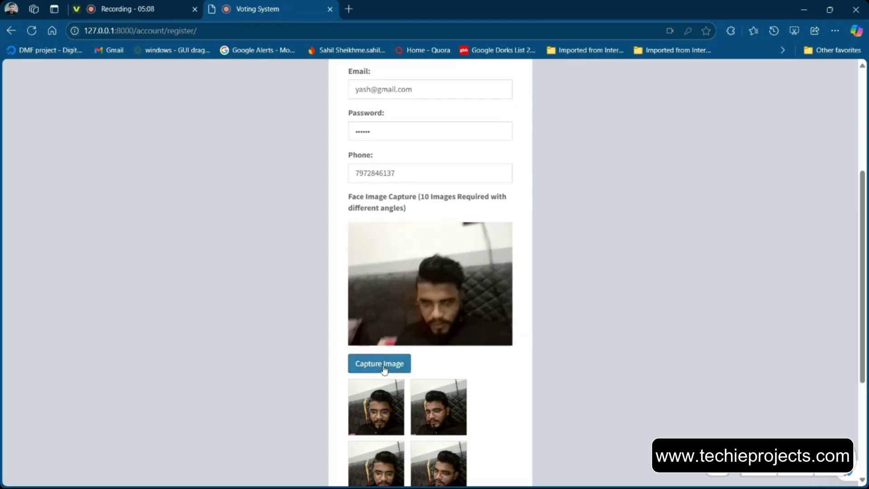
{"action": "left_click", "coordinate": [384, 367]}
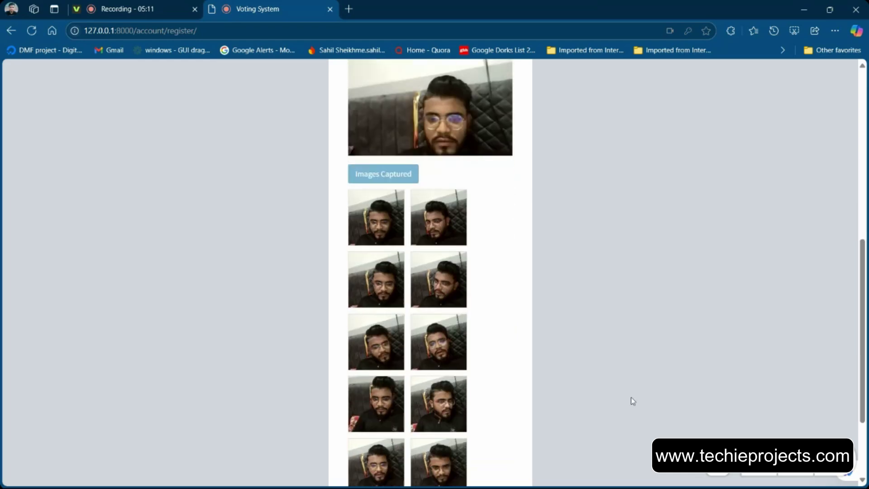
Submit the registration and switch to the user_faces folder window
{"action": "scroll", "coordinate": [631, 397], "scroll_direction": "down", "scroll_amount": 3}
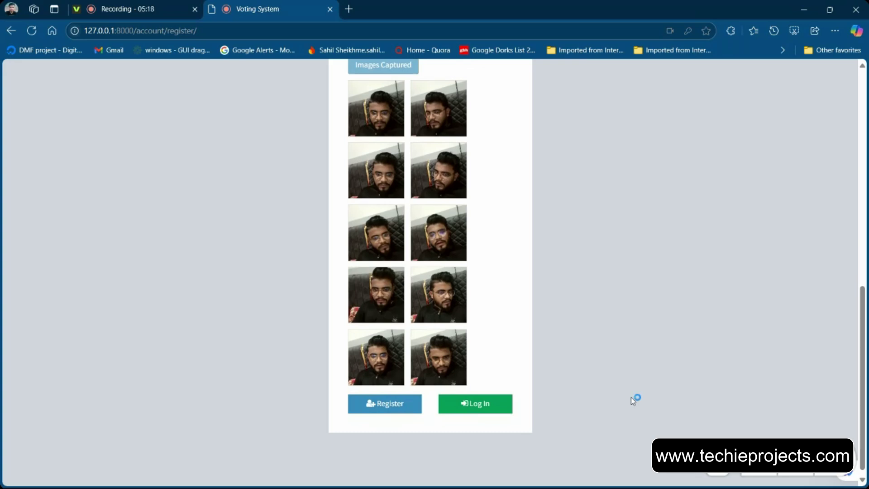
{"action": "left_click", "coordinate": [408, 404]}
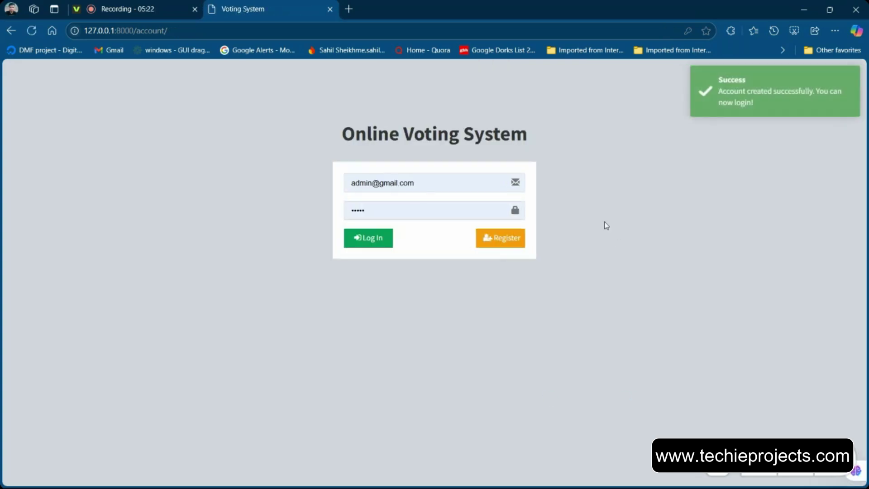
{"action": "key", "text": "alt+Tab"}
{"action": "key", "text": "Tab"}
{"action": "key", "text": "Tab"}
{"action": "key", "text": "Tab"}
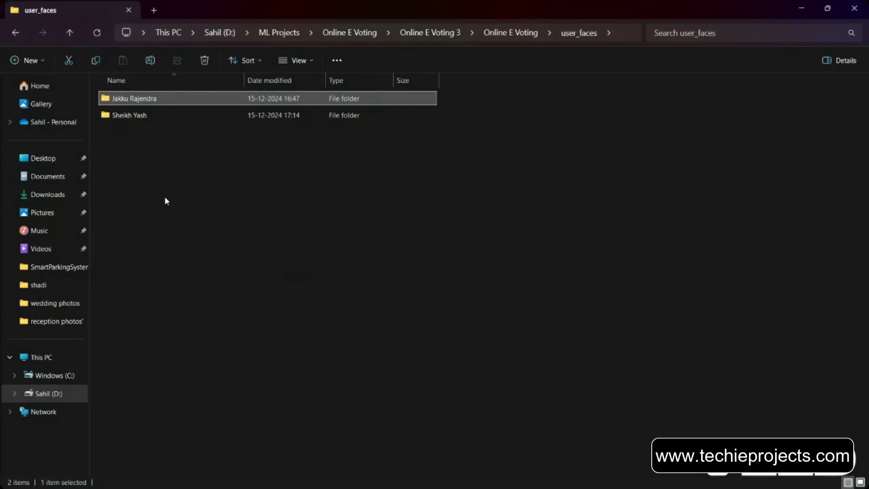
Open the new voter's user_faces folder showing face_image_1 to face_image_10 with enlarged thumbnails
{"action": "left_click", "coordinate": [161, 114]}
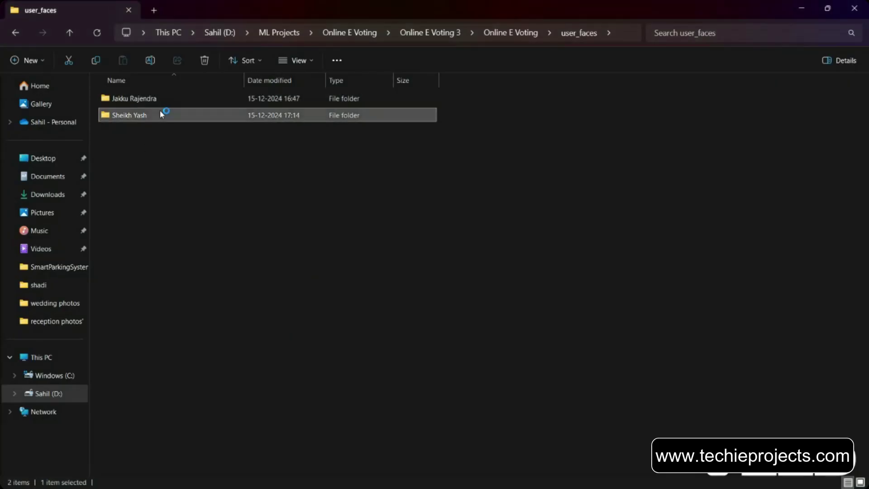
{"action": "double_click", "coordinate": [160, 113]}
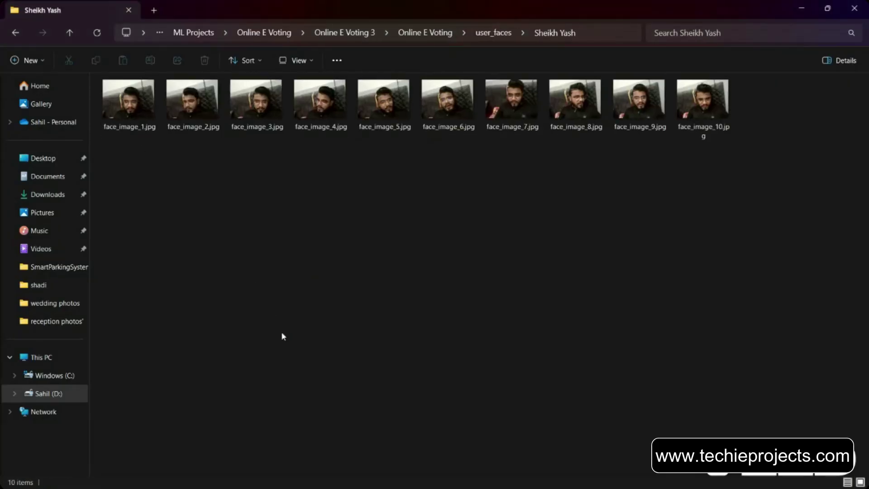
{"action": "scroll", "coordinate": [281, 331], "scroll_direction": "up", "scroll_amount": 1}
{"action": "left_click_drag", "start_coordinate": [734, 357], "coordinate": [344, 176]}
{"action": "key", "text": "alt+Tab"}
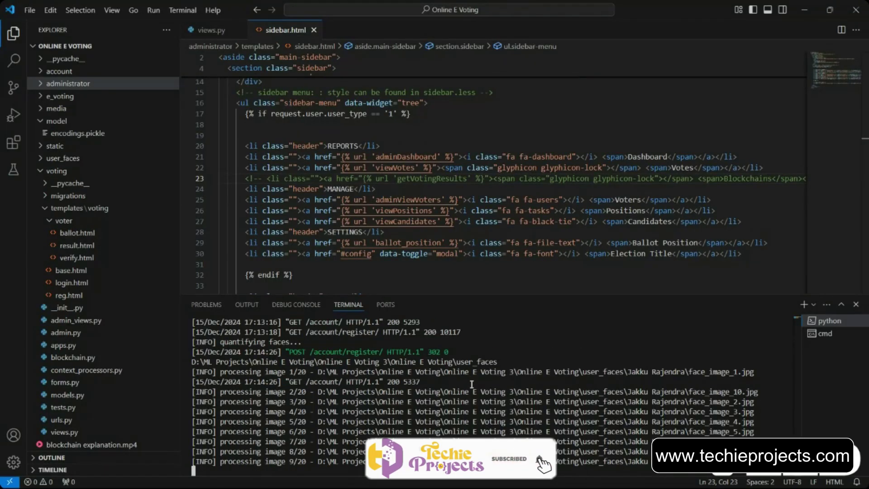
Check the VS Code terminal lines for the 20 processed face images, then return to Edge
{"action": "left_click_drag", "start_coordinate": [473, 381], "coordinate": [610, 461]}
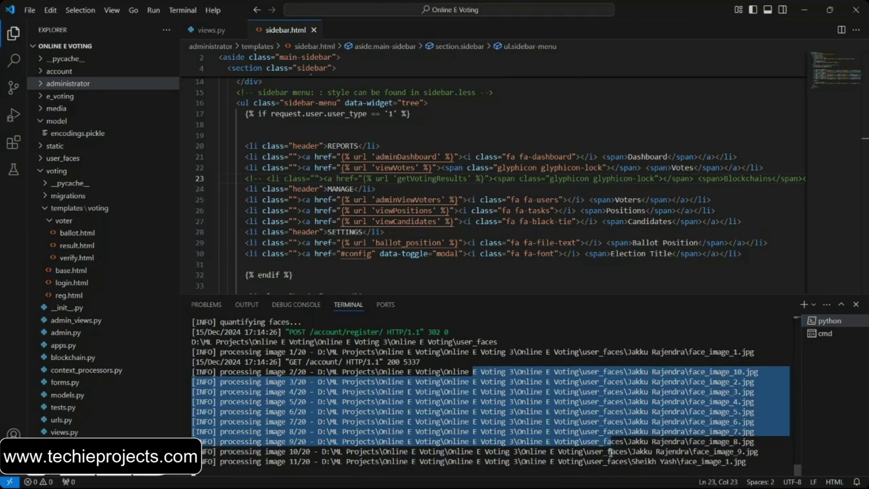
{"action": "left_click", "coordinate": [610, 453]}
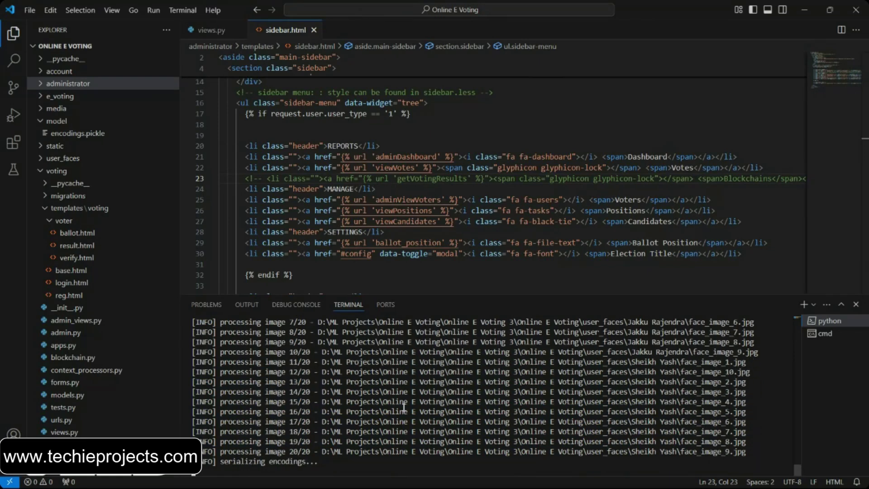
{"action": "key", "text": "alt+Tab"}
{"action": "key", "text": "alt+Tab"}
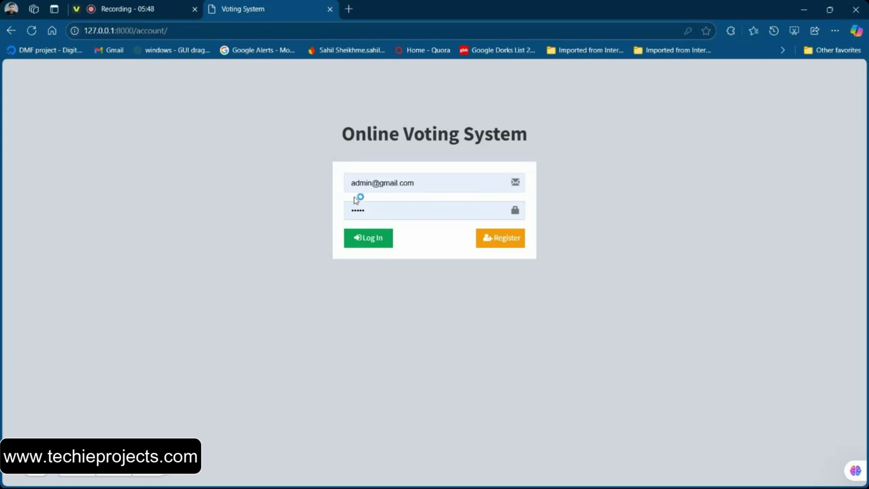
Log in as the new voter by editing the e-mail username and re-entering the password
{"action": "double_click", "coordinate": [358, 180]}
{"action": "type", "text": "yash"}
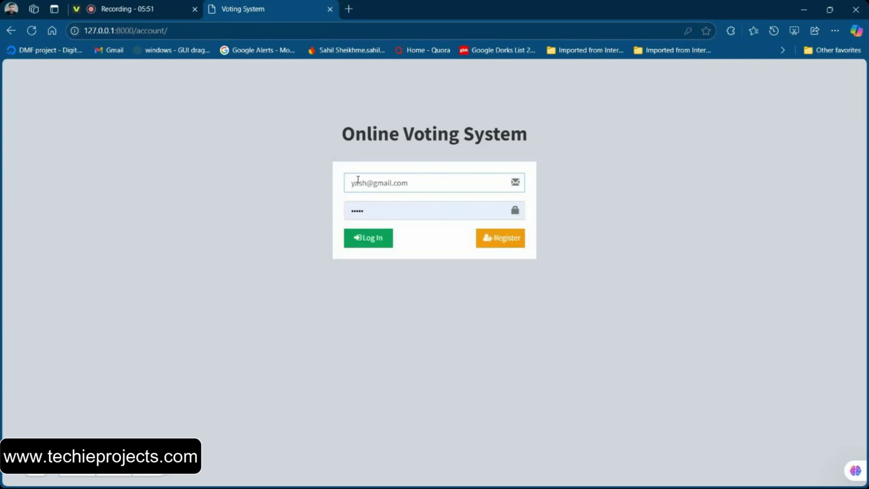
{"action": "key", "text": "Tab"}
{"action": "type", "text": "y"}
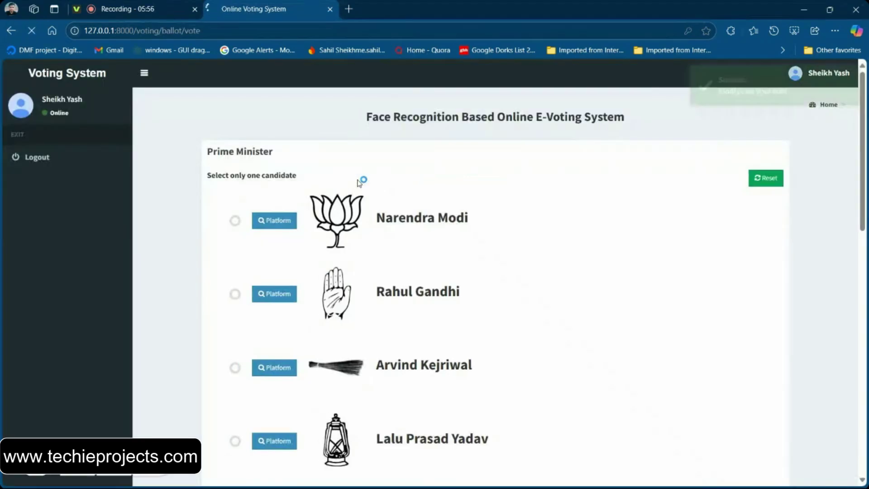
{"action": "left_click", "coordinate": [577, 161]}
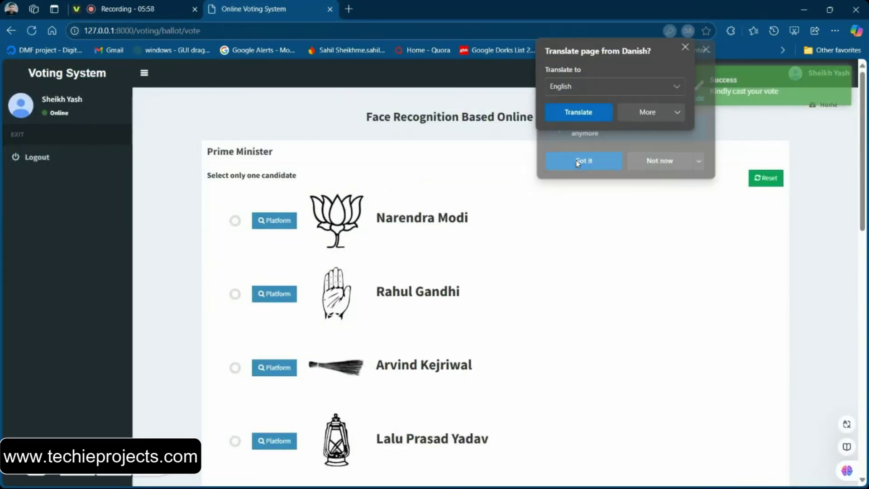
{"action": "left_click", "coordinate": [583, 117]}
{"action": "scroll", "coordinate": [454, 210], "scroll_direction": "down", "scroll_amount": 15}
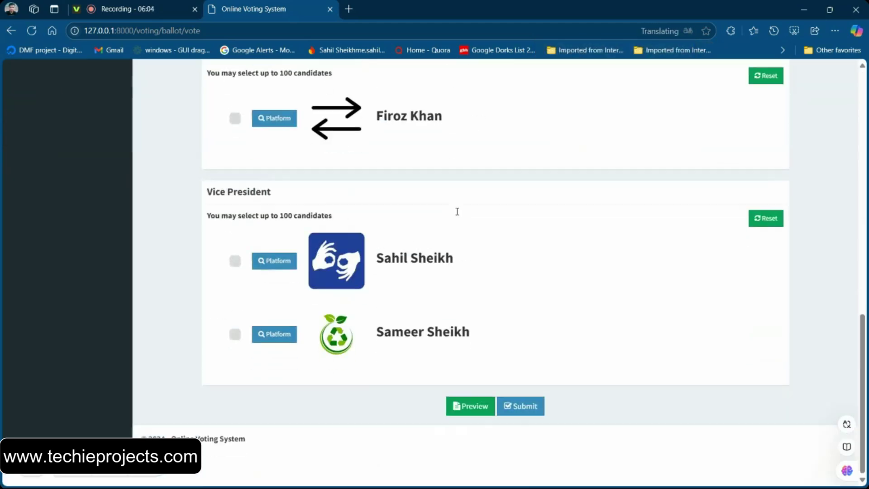
{"action": "left_click_drag", "start_coordinate": [209, 220], "coordinate": [237, 228]}
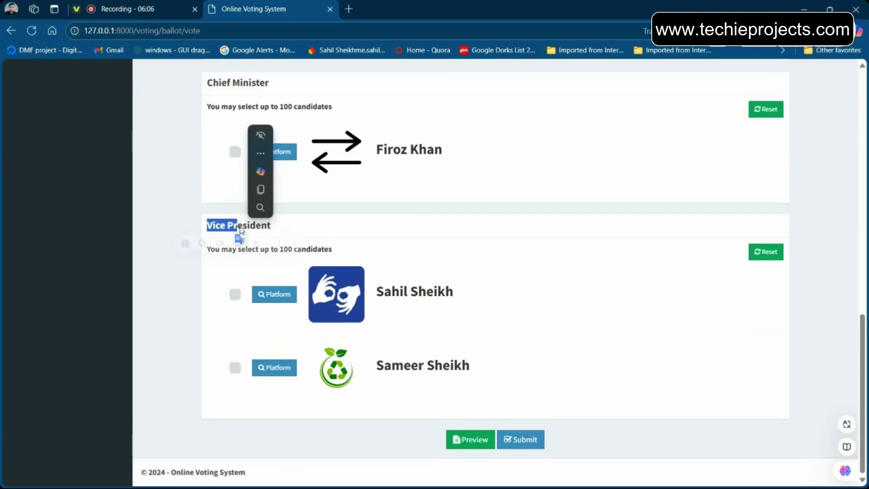
{"action": "left_click", "coordinate": [235, 294]}
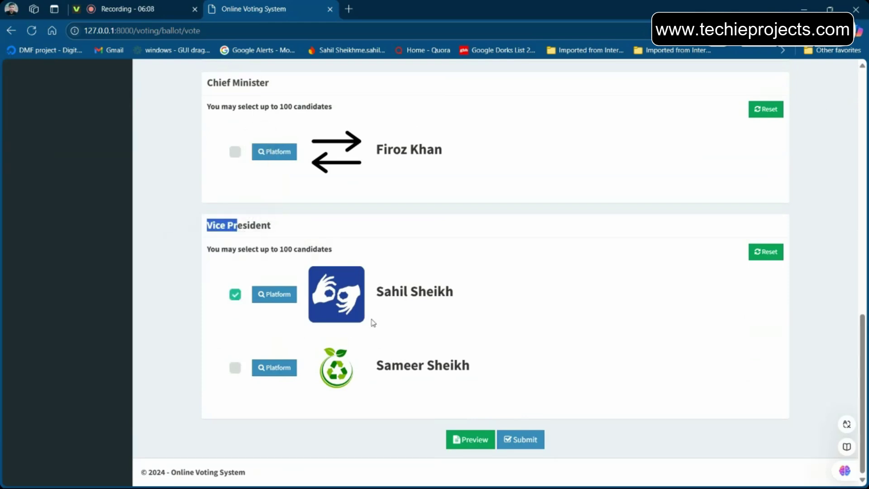
{"action": "left_click_drag", "start_coordinate": [456, 322], "coordinate": [311, 277]}
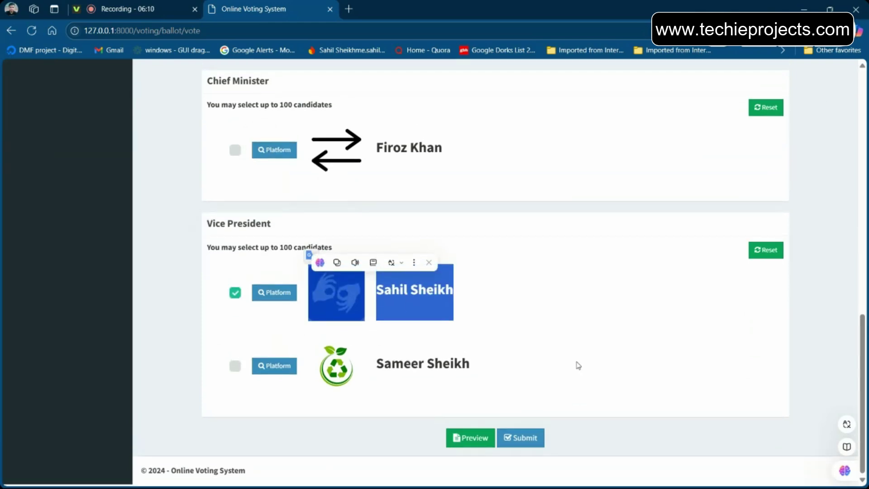
Preview the ballot to confirm Naveen Patnaik for Prime Minister, then close the preview
{"action": "left_click", "coordinate": [473, 439]}
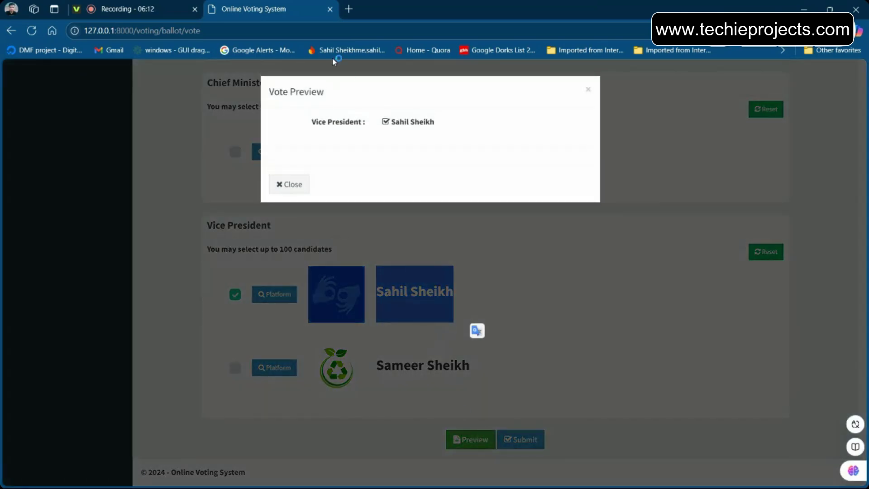
{"action": "left_click", "coordinate": [303, 183]}
{"action": "scroll", "coordinate": [316, 181], "scroll_direction": "up", "scroll_amount": 1}
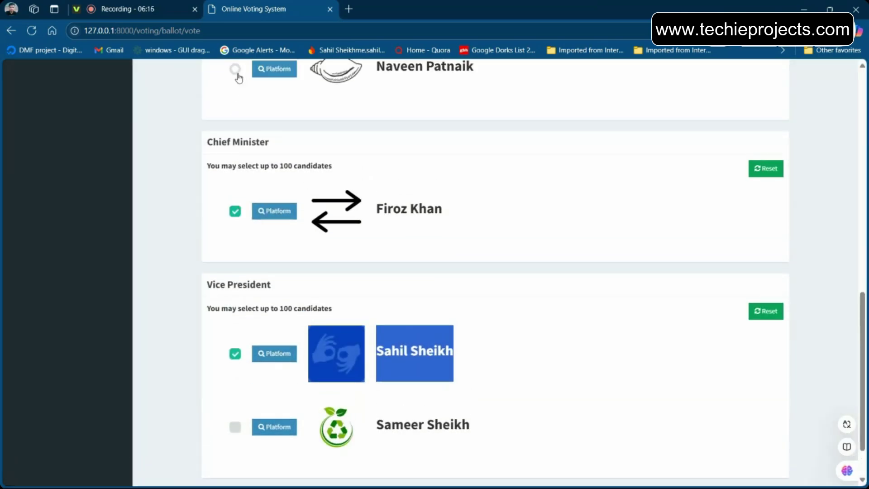
{"action": "scroll", "coordinate": [339, 225], "scroll_direction": "down", "scroll_amount": 2}
{"action": "scroll", "coordinate": [407, 362], "scroll_direction": "up", "scroll_amount": 1}
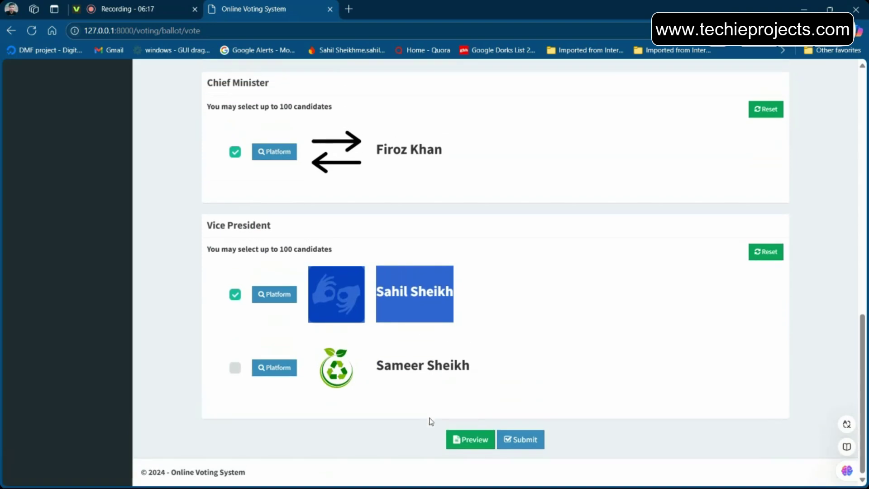
{"action": "left_click", "coordinate": [468, 437]}
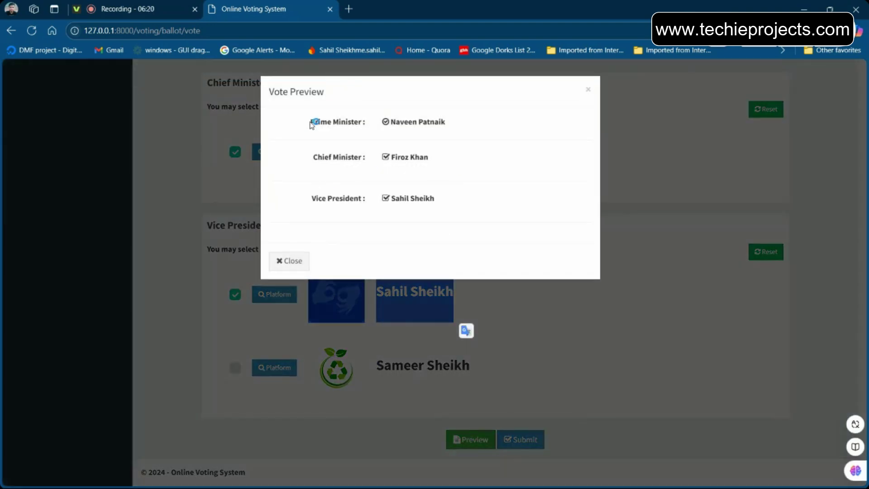
{"action": "left_click_drag", "start_coordinate": [311, 125], "coordinate": [364, 126]}
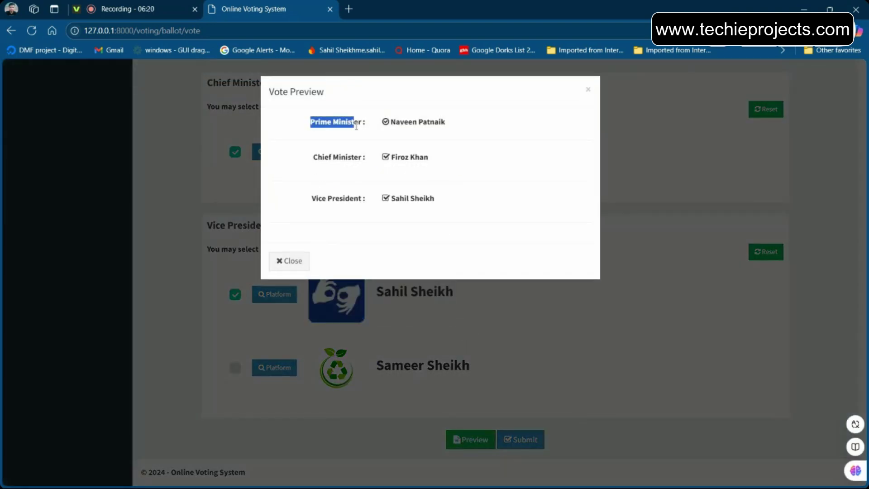
{"action": "left_click", "coordinate": [505, 171]}
{"action": "left_click_drag", "start_coordinate": [447, 122], "coordinate": [389, 123]}
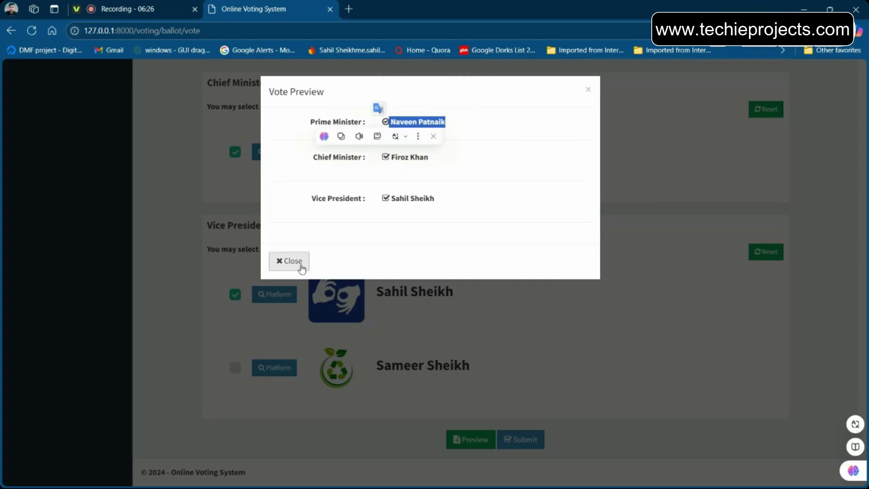
{"action": "left_click", "coordinate": [288, 260]}
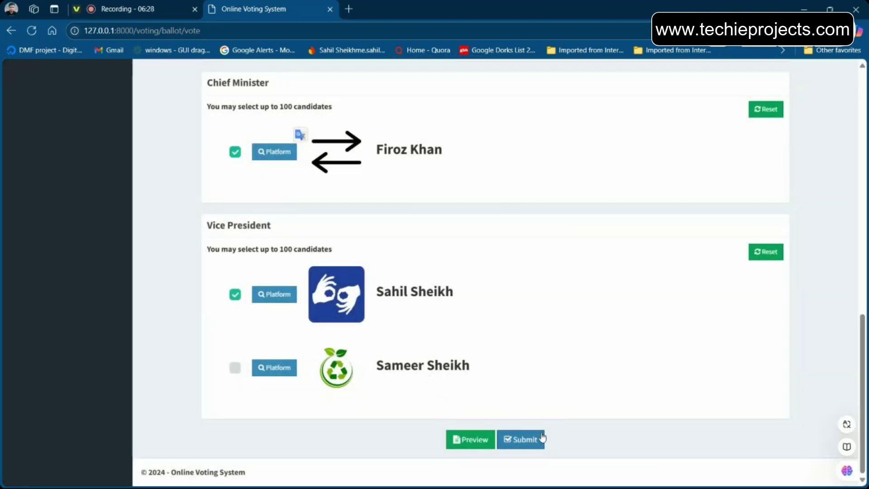
Submit the ballot and verify the face in the Marking attendance camera window
{"action": "left_click", "coordinate": [531, 435]}
{"action": "key", "text": "alt+Tab"}
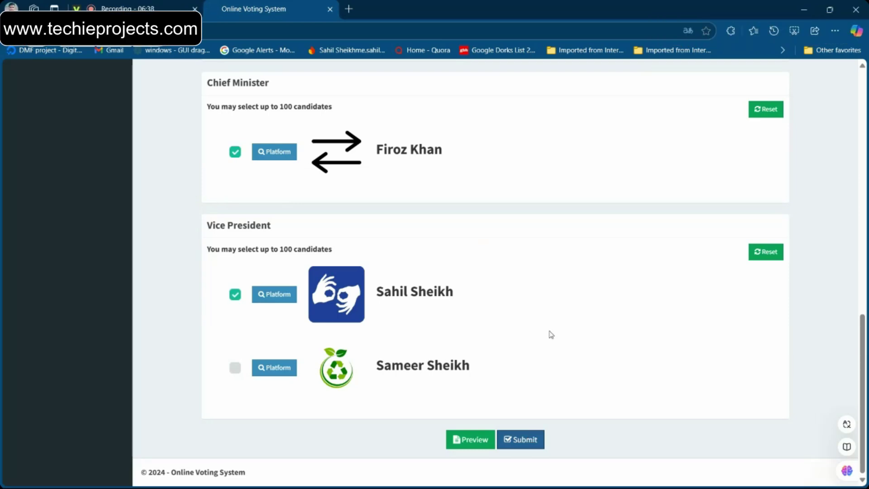
{"action": "key", "text": "alt+Tab"}
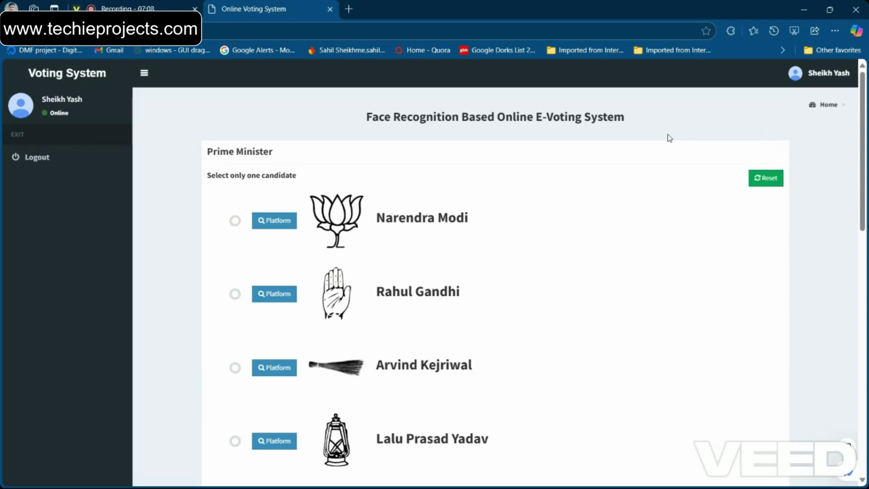
{"action": "scroll", "coordinate": [667, 134], "scroll_direction": "down", "scroll_amount": 15}
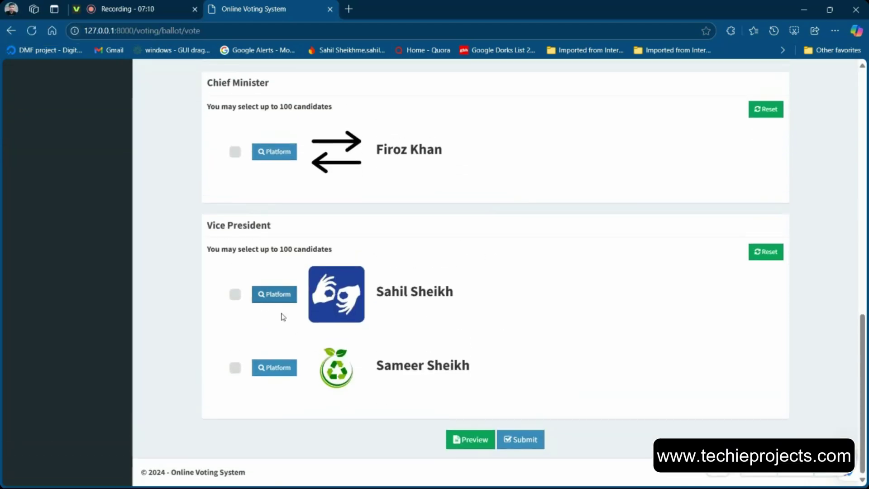
{"action": "left_click", "coordinate": [235, 297]}
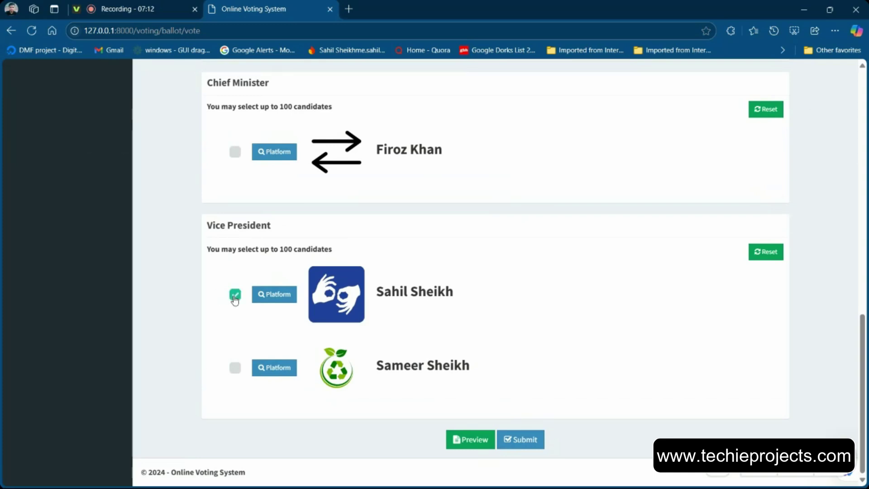
{"action": "left_click", "coordinate": [235, 153]}
{"action": "scroll", "coordinate": [235, 158], "scroll_direction": "up", "scroll_amount": 5}
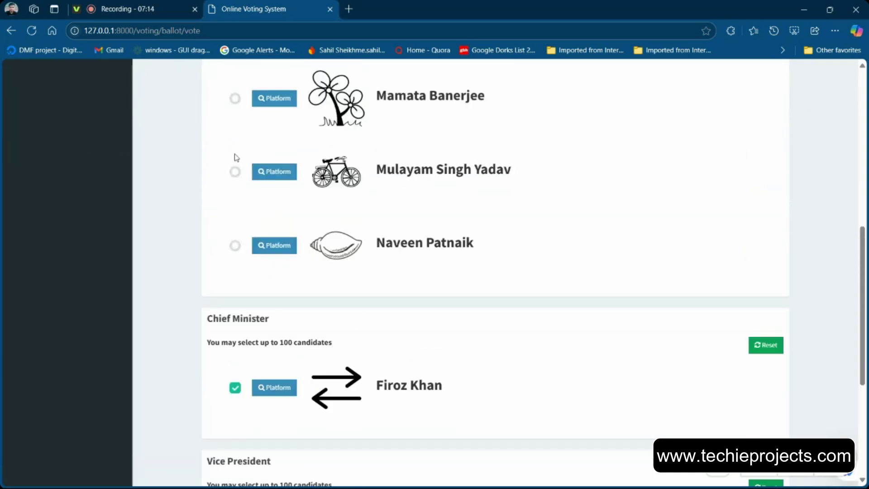
{"action": "left_click", "coordinate": [235, 173]}
{"action": "scroll", "coordinate": [415, 229], "scroll_direction": "down", "scroll_amount": 5}
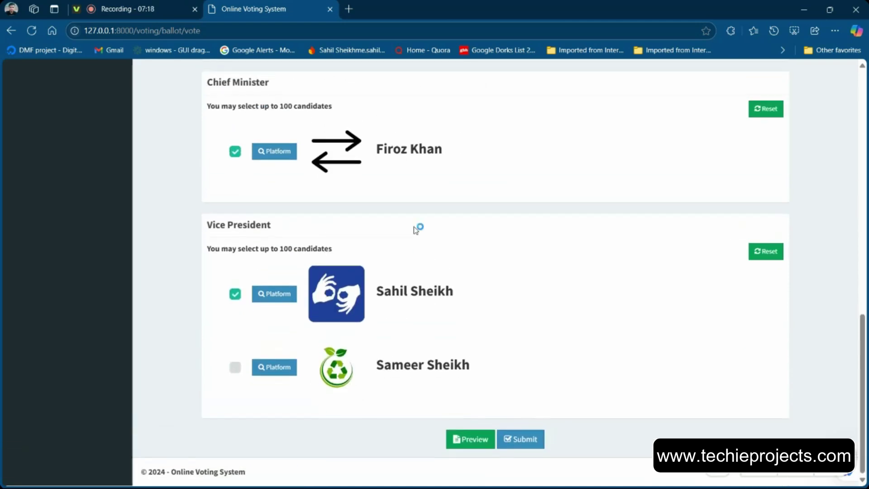
{"action": "left_click", "coordinate": [524, 448]}
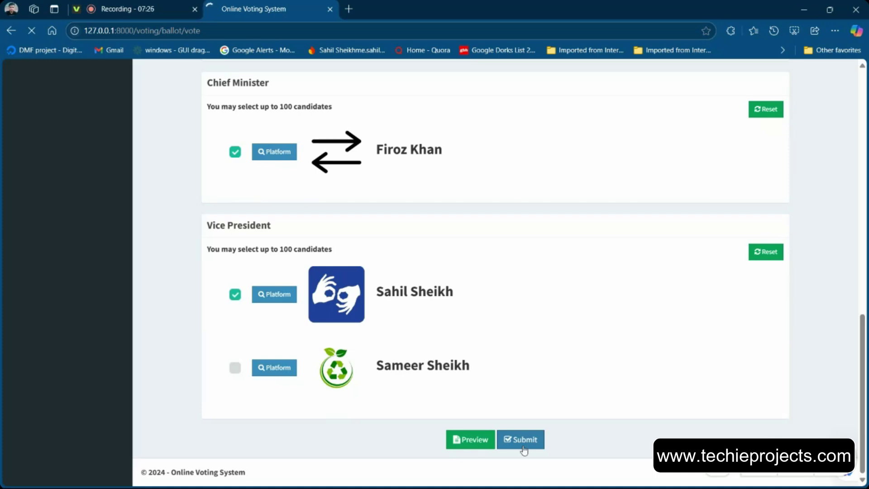
Pass face verification in the Marking attendance camera window so the vote is accepted
{"action": "key", "text": "alt+Tab"}
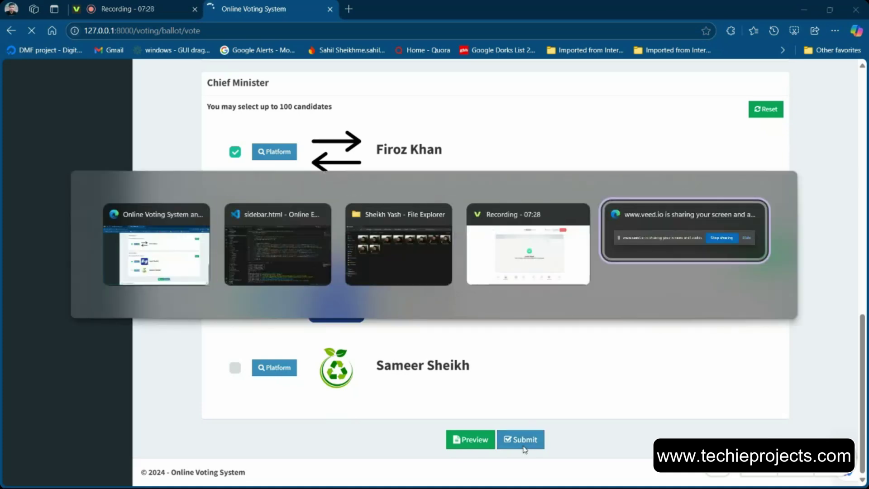
{"action": "key", "text": "alt+Tab"}
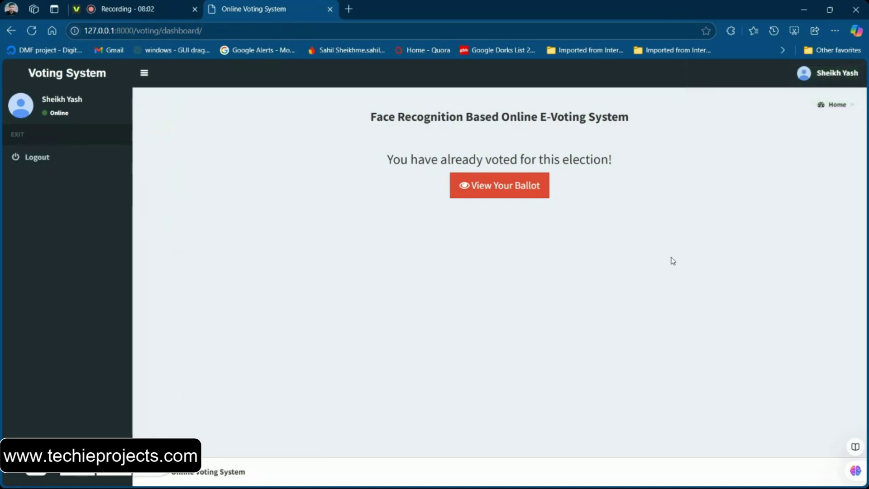
Review the cast ballot's three recorded choices, including the Prime Minister row, then close it
{"action": "left_click", "coordinate": [521, 192]}
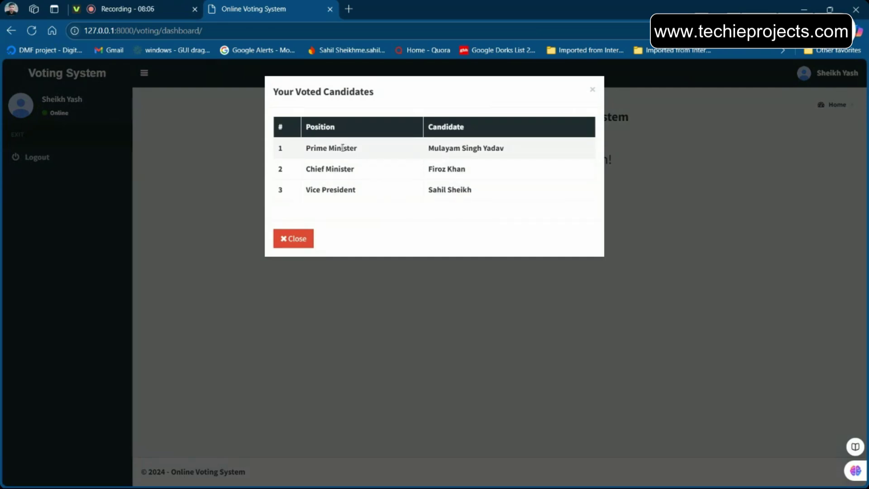
{"action": "double_click", "coordinate": [342, 148]}
{"action": "double_click", "coordinate": [440, 169]}
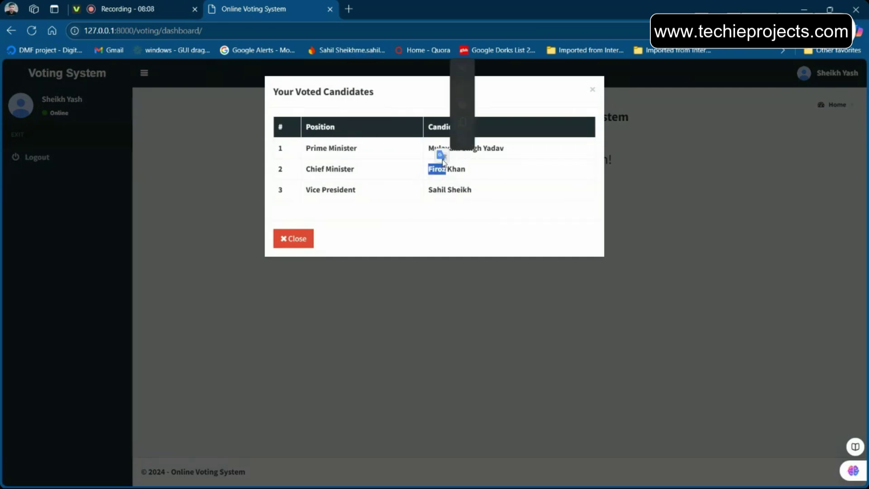
{"action": "left_click", "coordinate": [578, 224]}
{"action": "left_click", "coordinate": [298, 244]}
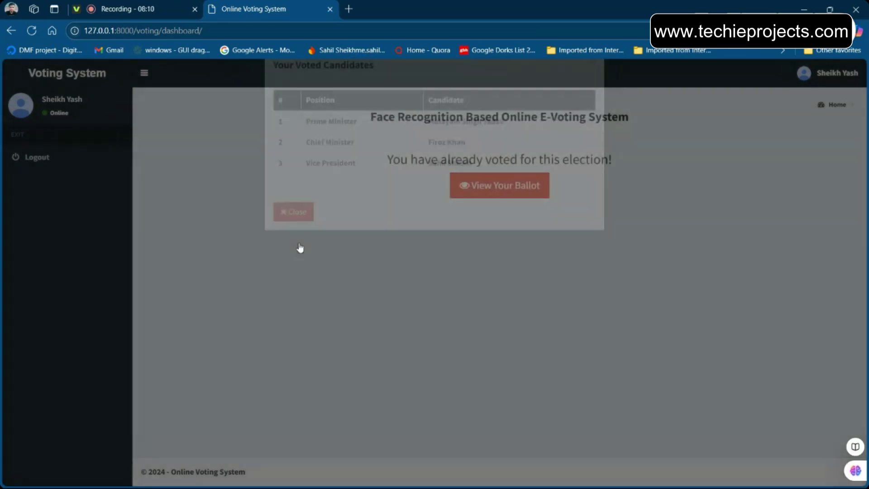
Log out of the voter account, returning to the login page
{"action": "left_click", "coordinate": [819, 80]}
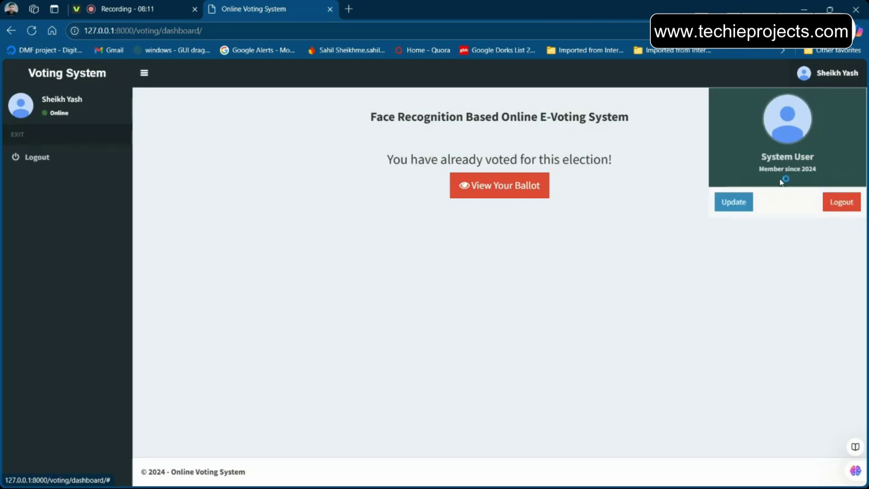
{"action": "left_click", "coordinate": [858, 201]}
{"action": "double_click", "coordinate": [364, 182]}
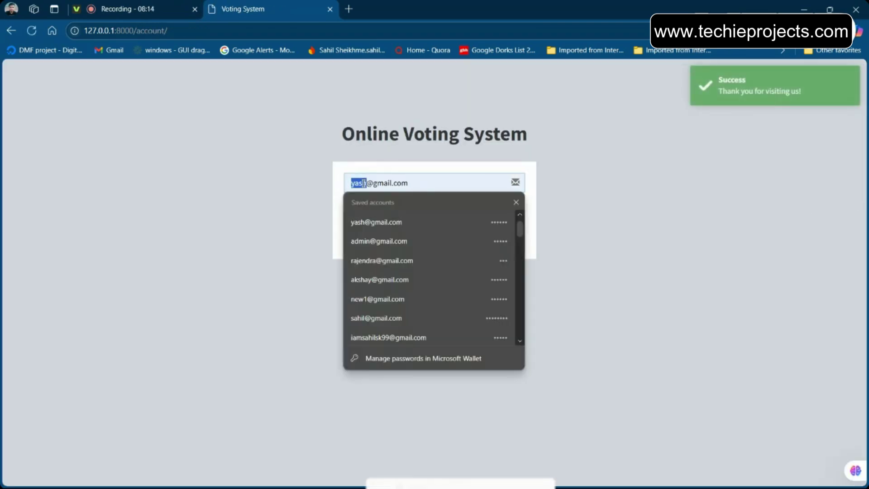
Log in with the saved administrator account and scroll the Dashboard to the Votes Tally charts showing 11 voters, 6 voted
{"action": "left_click", "coordinate": [416, 241]}
{"action": "left_click", "coordinate": [378, 238]}
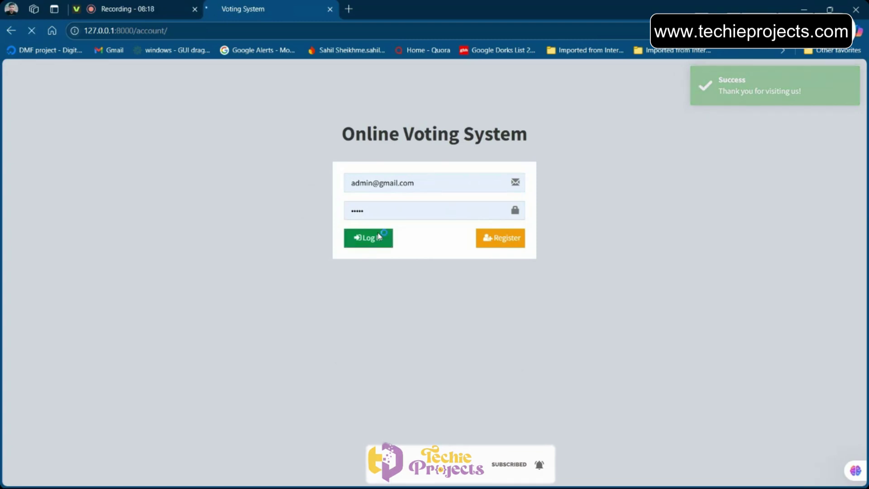
{"action": "scroll", "coordinate": [316, 353], "scroll_direction": "down", "scroll_amount": 3}
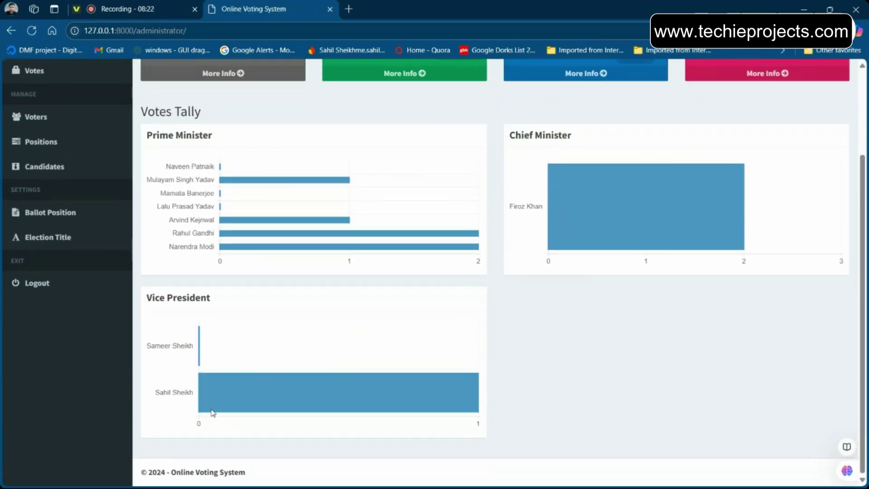
{"action": "scroll", "coordinate": [226, 398], "scroll_direction": "up", "scroll_amount": 1}
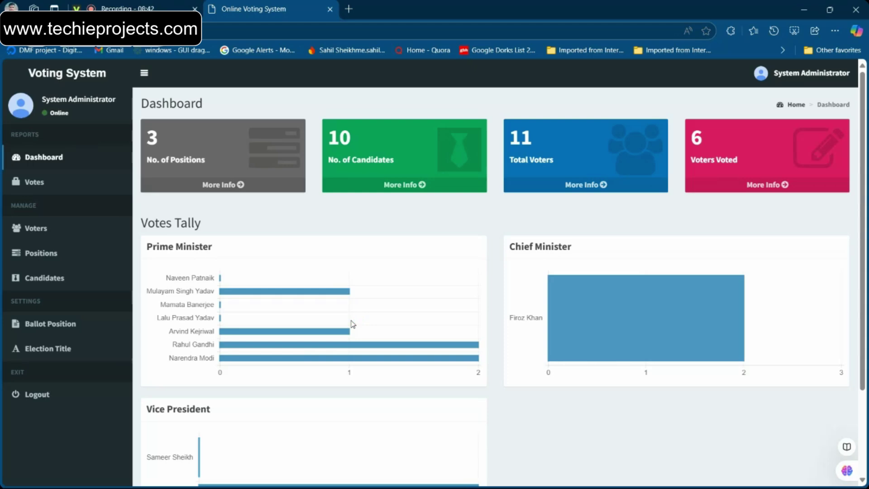
{"action": "scroll", "coordinate": [353, 324], "scroll_direction": "down", "scroll_amount": 3}
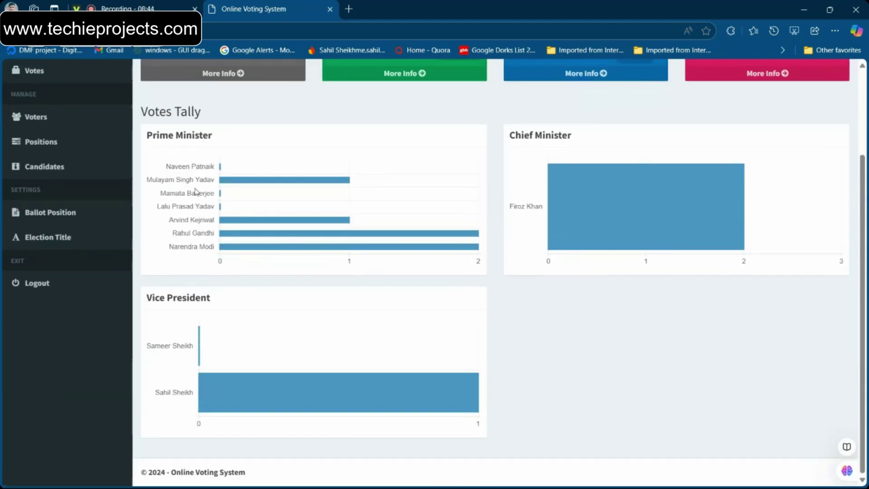